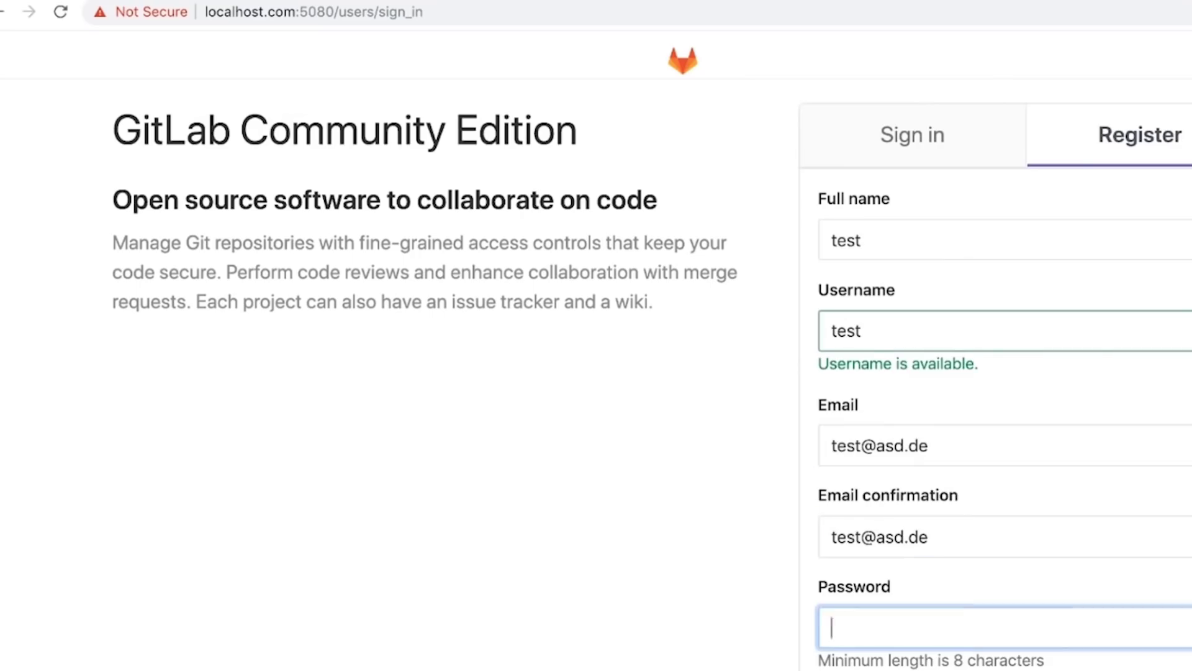
# Step: Start a new GitLab project from the + dropdown's New project entry
pyautogui.click(848, 61)
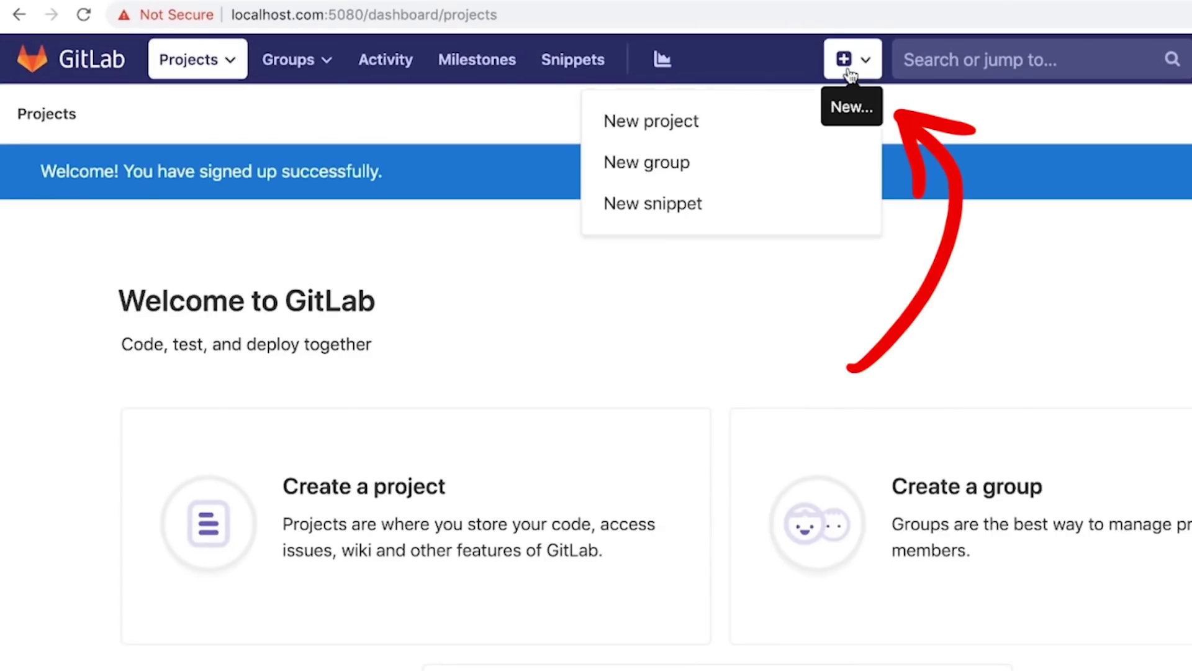
pyautogui.click(772, 118)
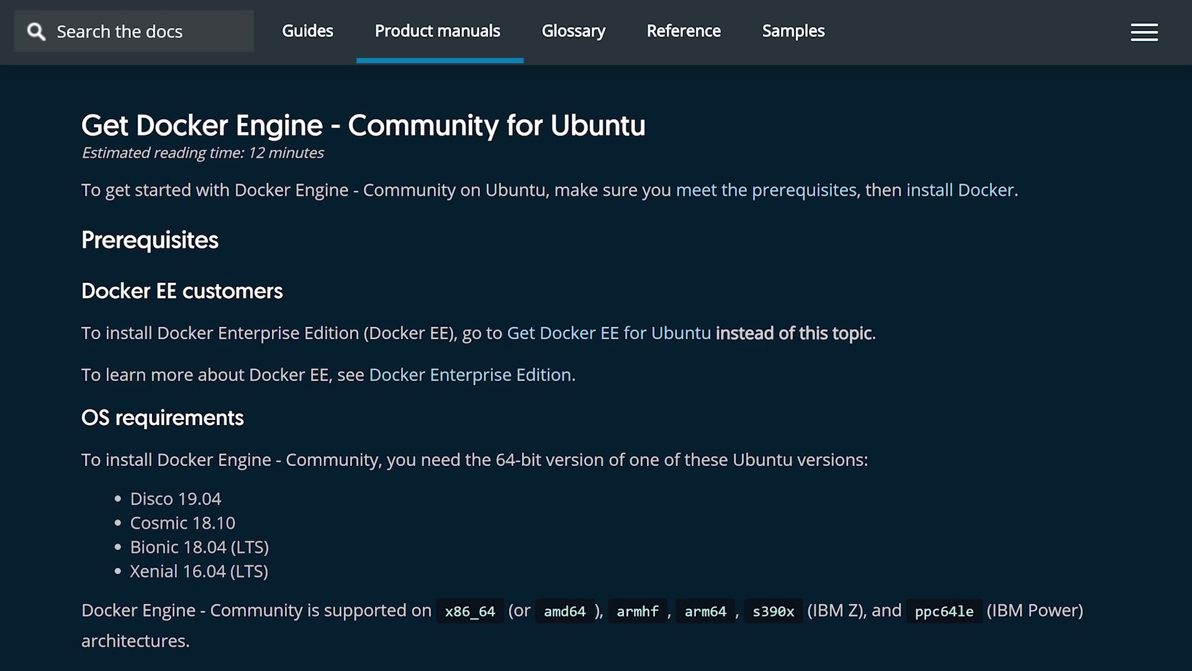
pyautogui.scroll(-5, 596, 373)
pyautogui.scroll(-5, 596, 372)
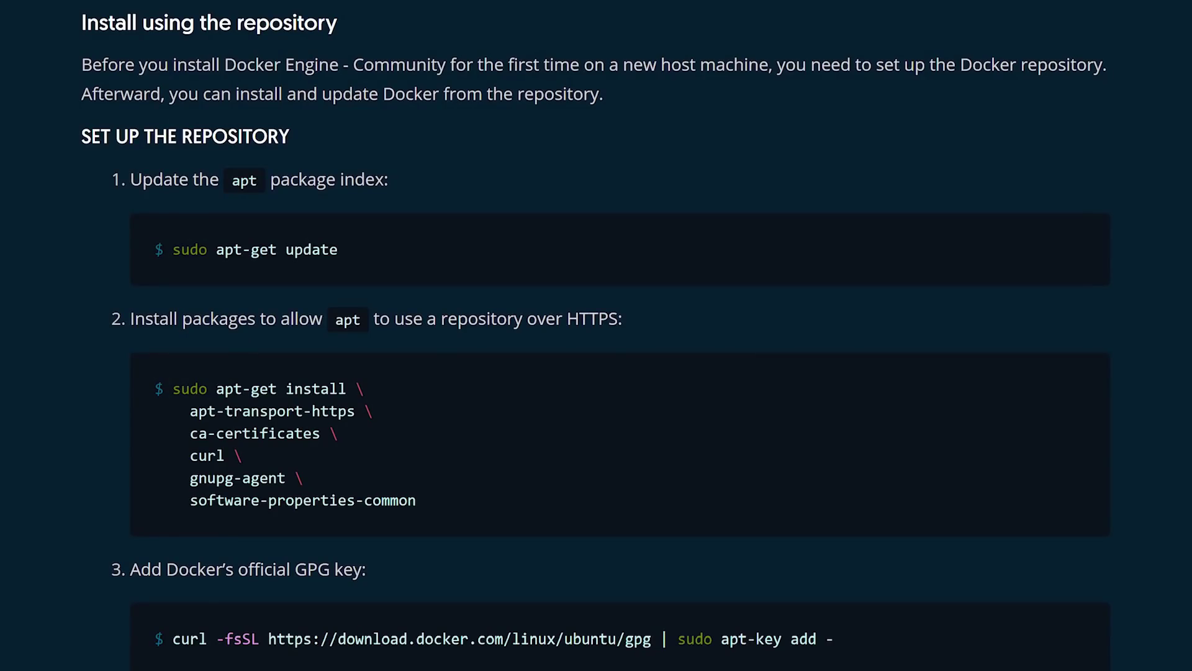
pyautogui.scroll(-1, 596, 373)
pyautogui.scroll(-3, 597, 373)
pyautogui.scroll(-3, 597, 373)
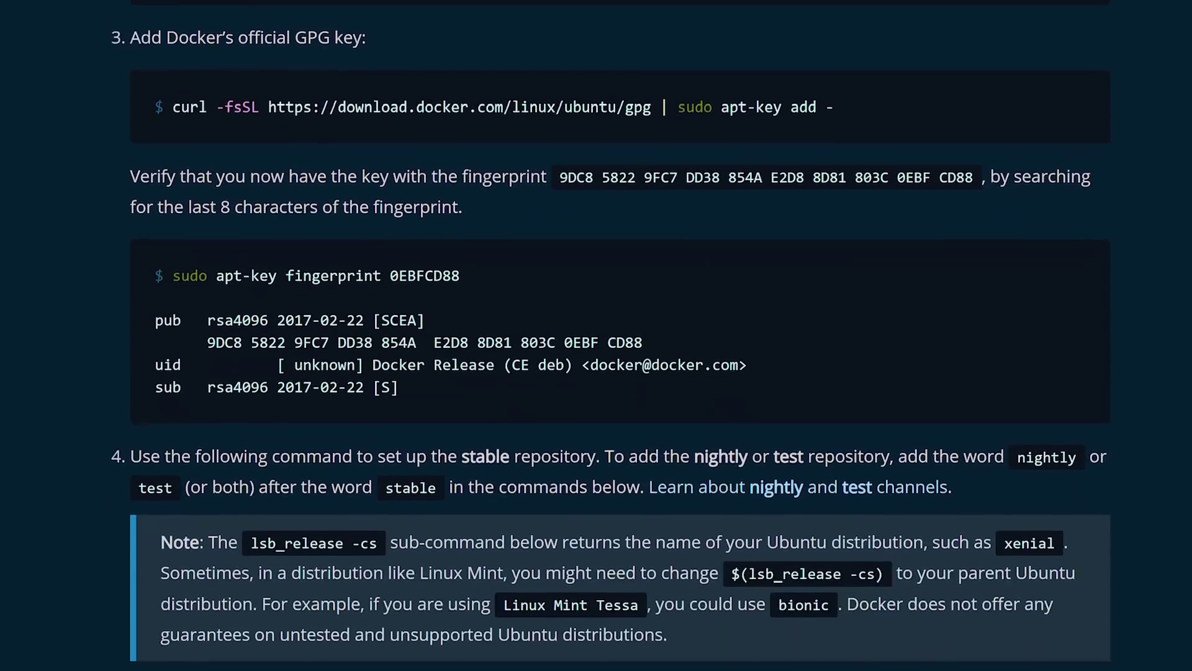
pyautogui.scroll(-2, 596, 373)
pyautogui.scroll(-2, 596, 372)
pyautogui.scroll(-2, 597, 372)
pyautogui.scroll(-2, 597, 372)
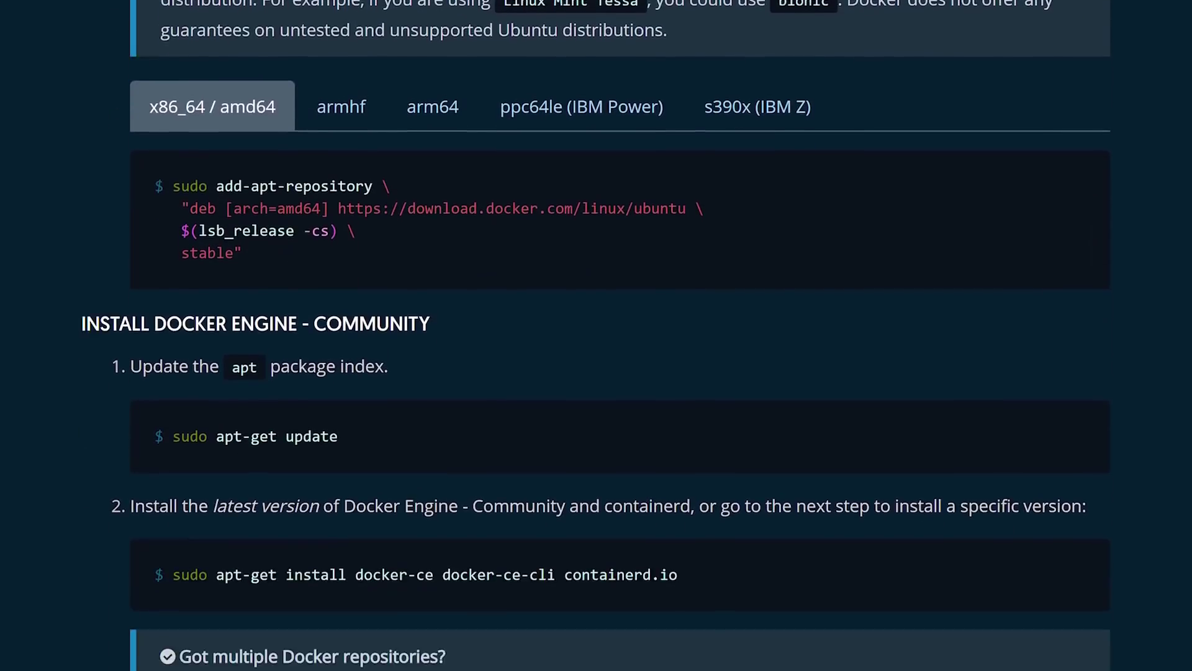
pyautogui.scroll(-2, 596, 373)
pyautogui.scroll(-2, 597, 373)
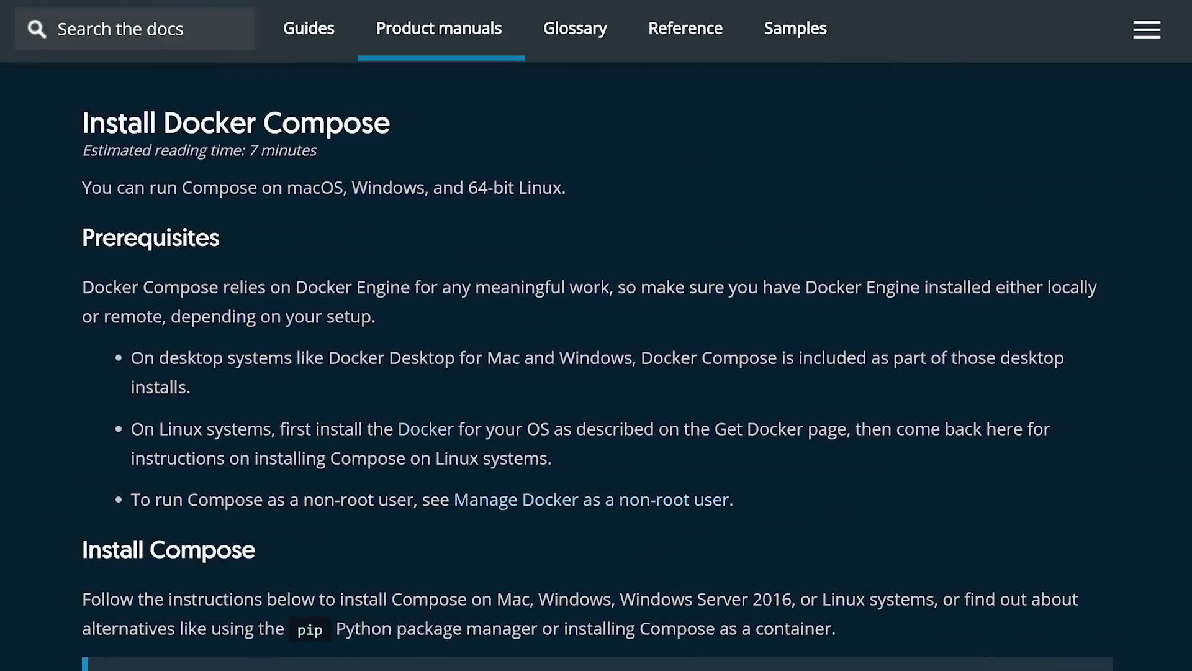
pyautogui.scroll(-5, 596, 373)
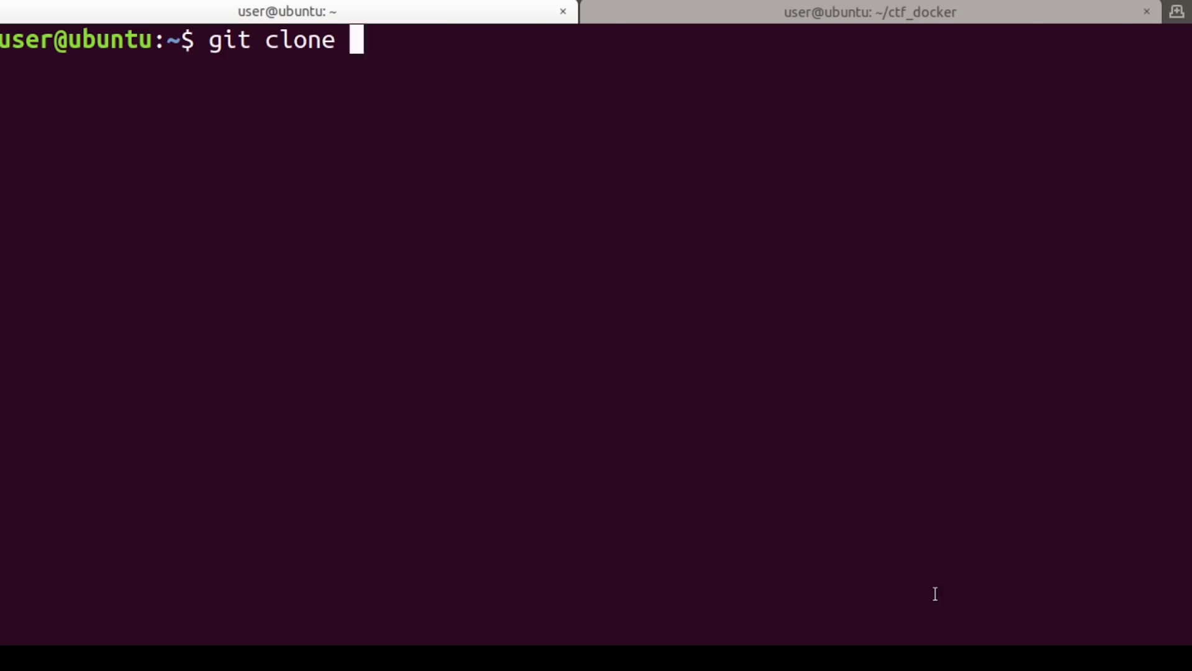
pyautogui.write('https://github.com/LiveOverflow/pwn_docker_example.git')
# Step: Clone pwn_docker_example, enter its challenge folder, list it and select the Dockerfile's docker build line
pyautogui.press('Return')
pyautogui.write('cd pwn_docker_example/challenge/')
pyautogui.press('Return')
pyautogui.write('ls -la')
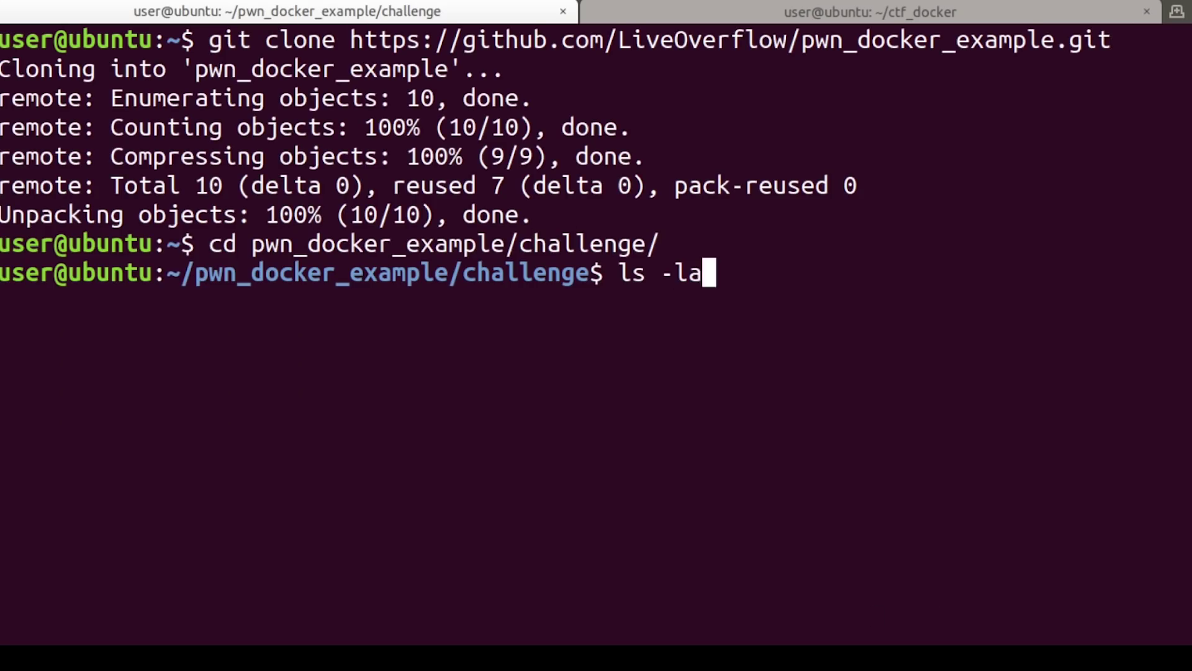
pyautogui.write('h')
pyautogui.press('Return')
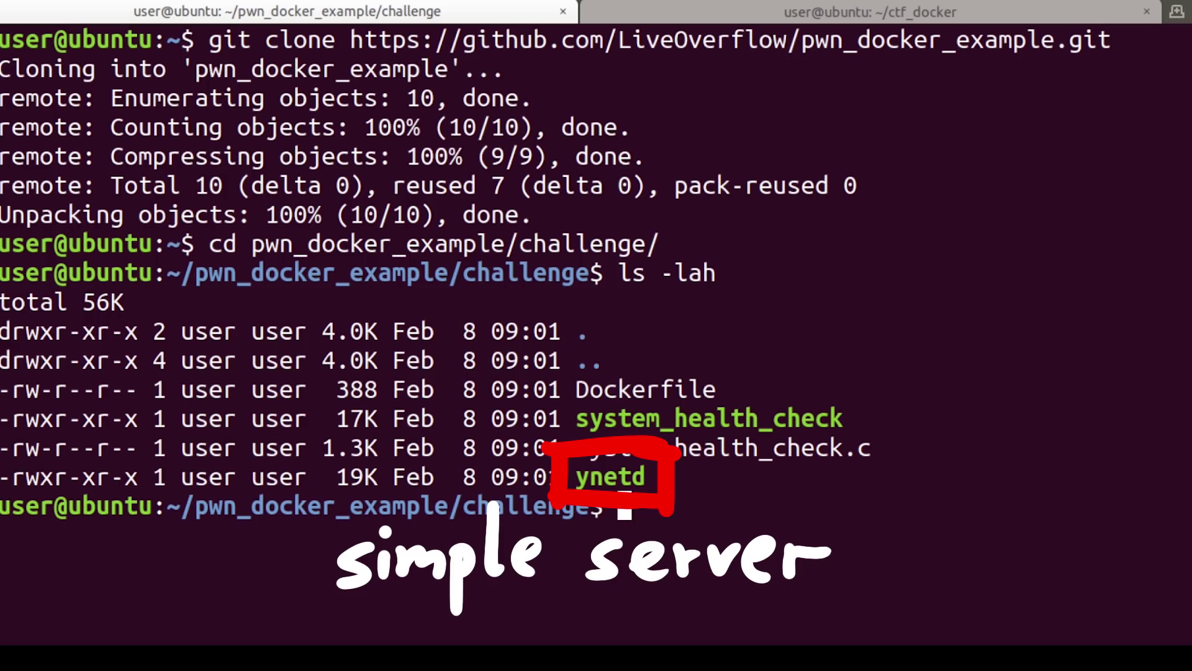
pyautogui.moveTo(27, 39); pyautogui.dragTo(602, 45)
# Step: Copy the docker build command, leave Vim with :wq and paste it into the shell to build system_health_check
pyautogui.rightClick(602, 46)
pyautogui.click(643, 52)
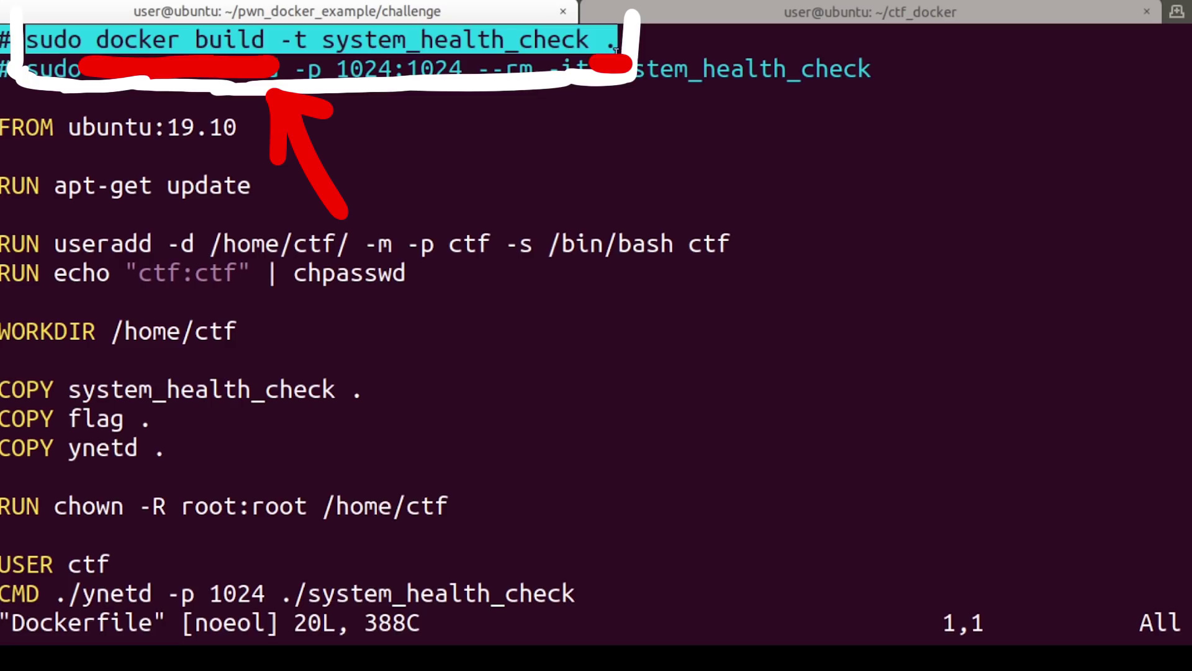
pyautogui.click(642, 89)
pyautogui.write(':wq')
pyautogui.press('Return')
pyautogui.write('sudo docker build -t system_health_check .')
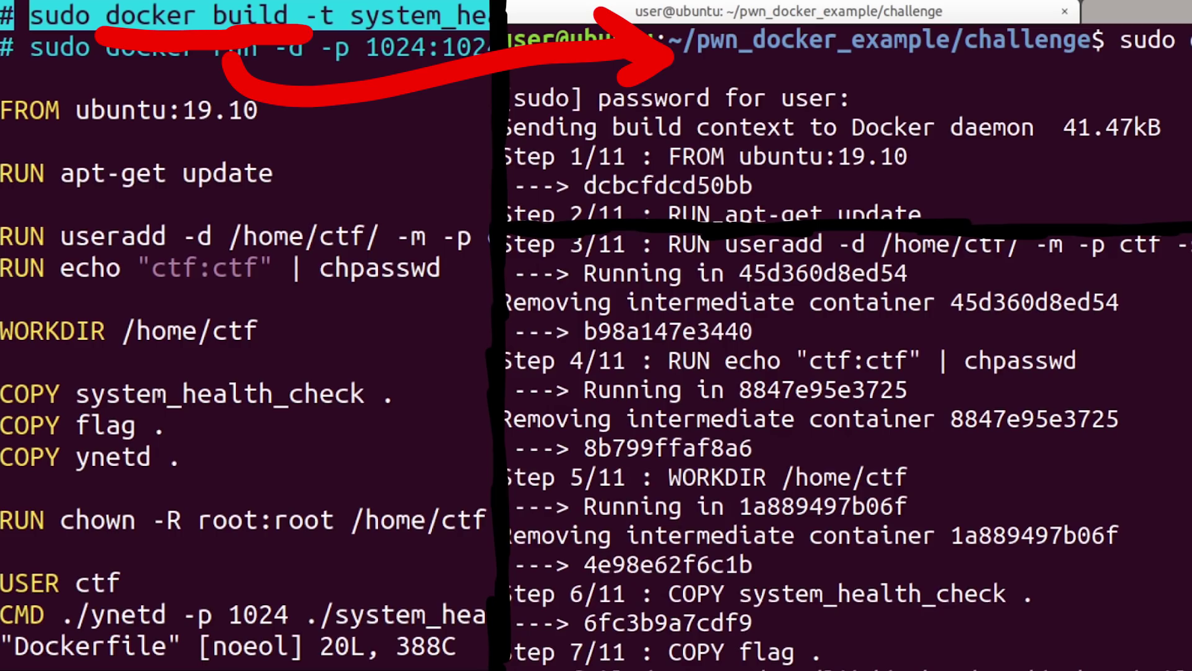
pyautogui.write('s')
pyautogui.write('udo docker ')
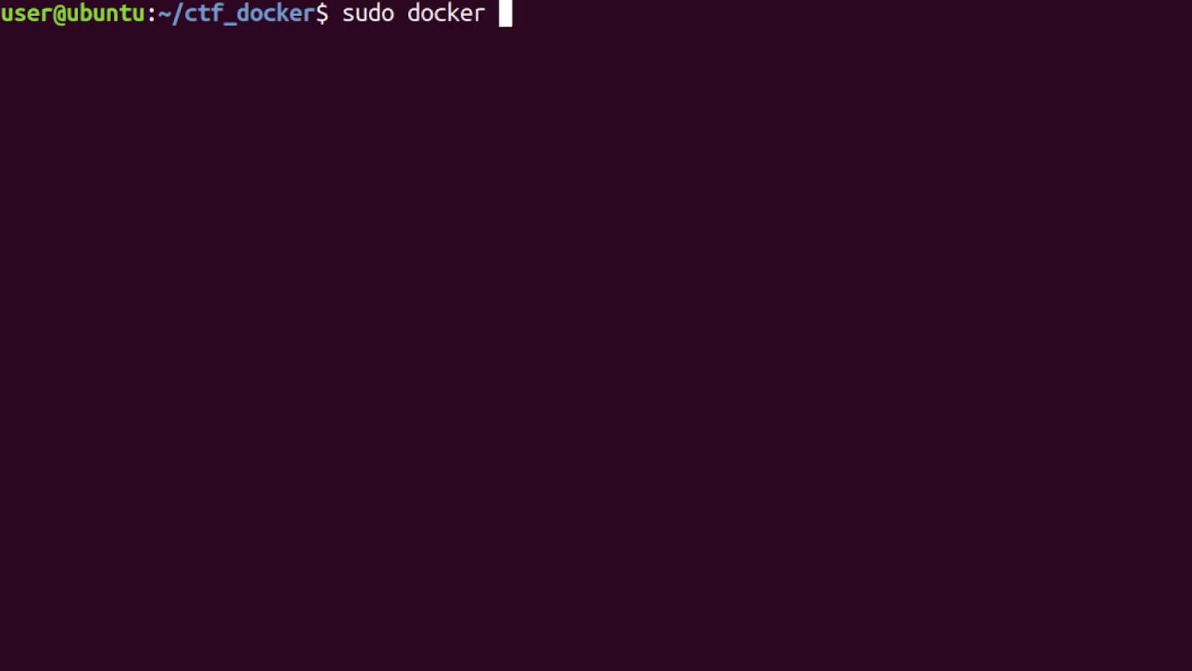
pyautogui.write('images')
# Step: List Docker images and copy the docker run line from the Dockerfile
pyautogui.press('Return')
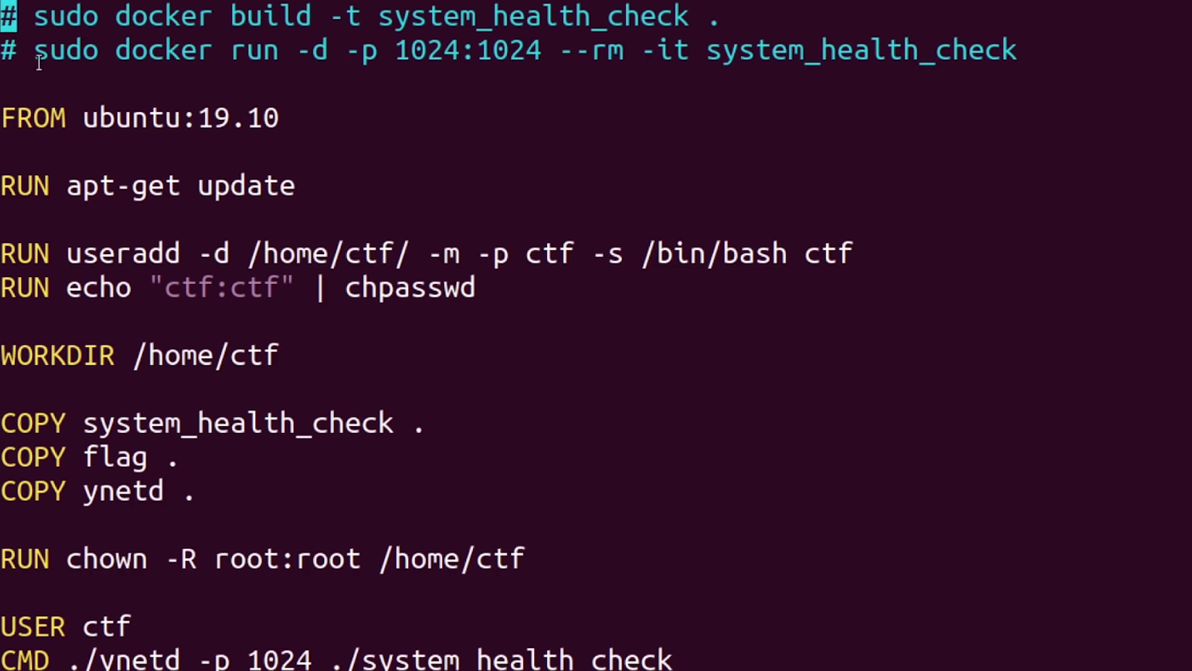
pyautogui.moveTo(36, 51); pyautogui.dragTo(1017, 50)
pyautogui.rightClick(1020, 58)
pyautogui.click(1022, 60)
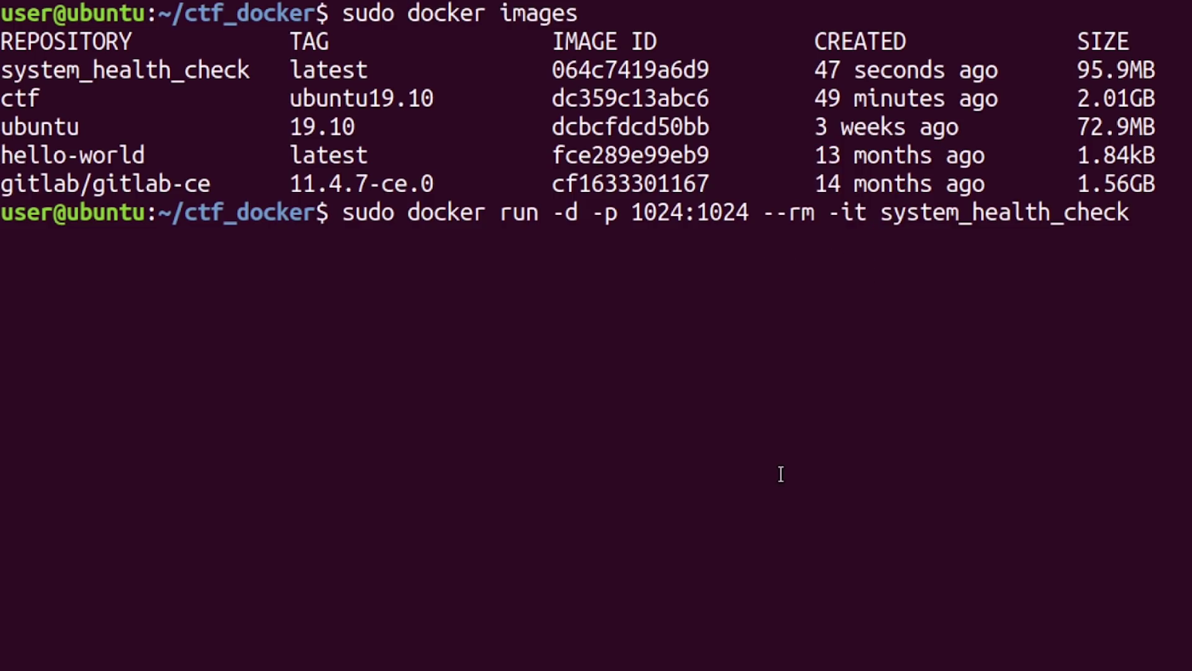
# Step: Run system_health_check detached on port 1024 and confirm it with docker ps
pyautogui.press('Return')
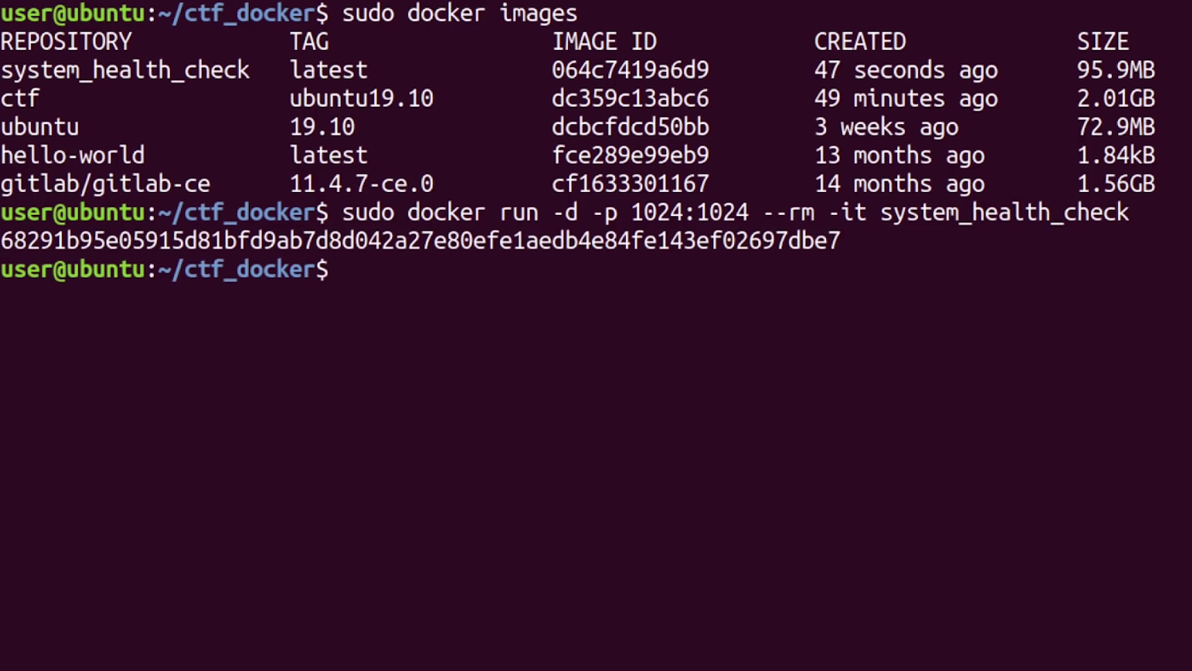
pyautogui.write('sudo docker ps')
pyautogui.press('Return')
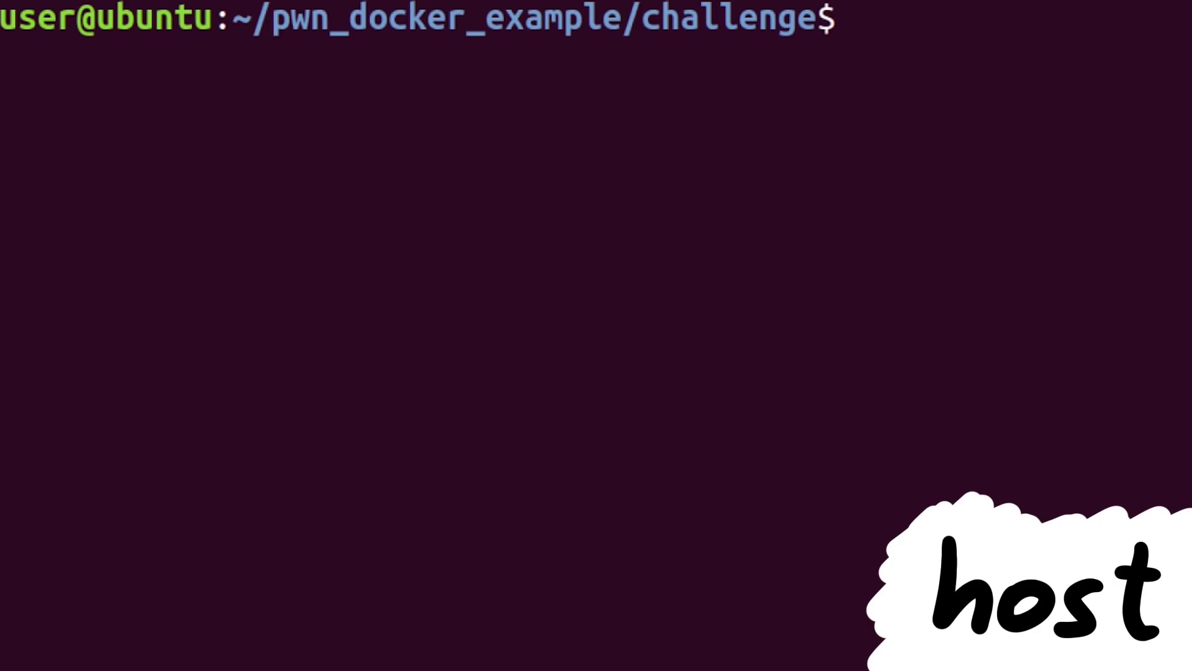
pyautogui.write('nc 127.')
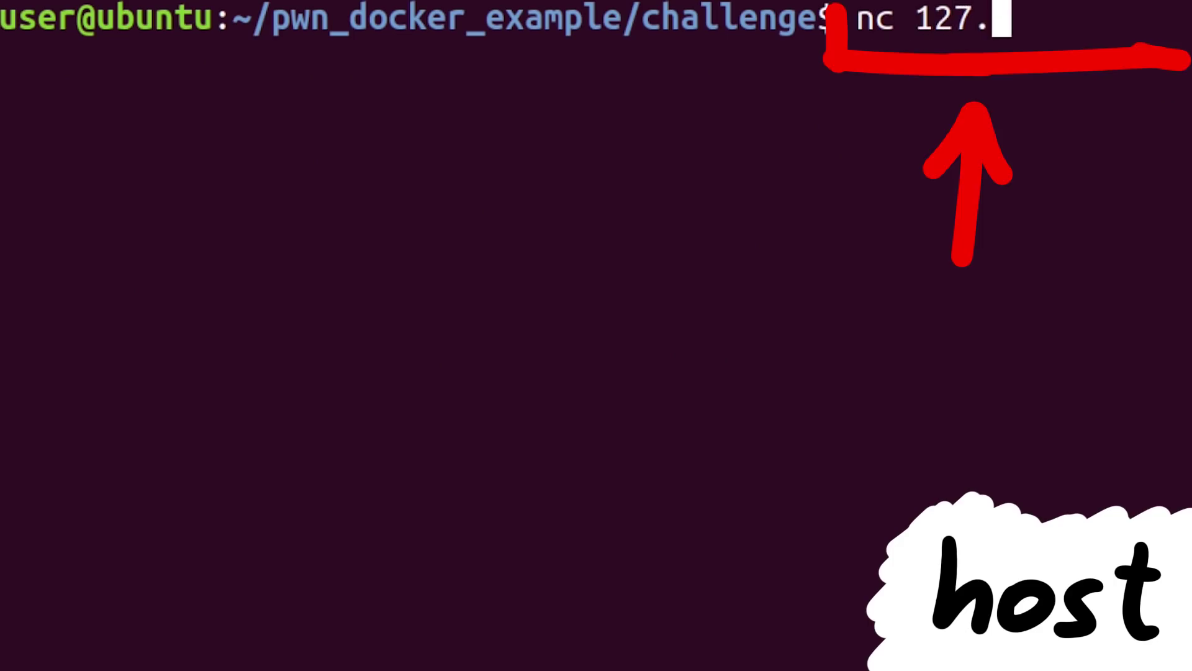
pyautogui.write('0.0.1 ')
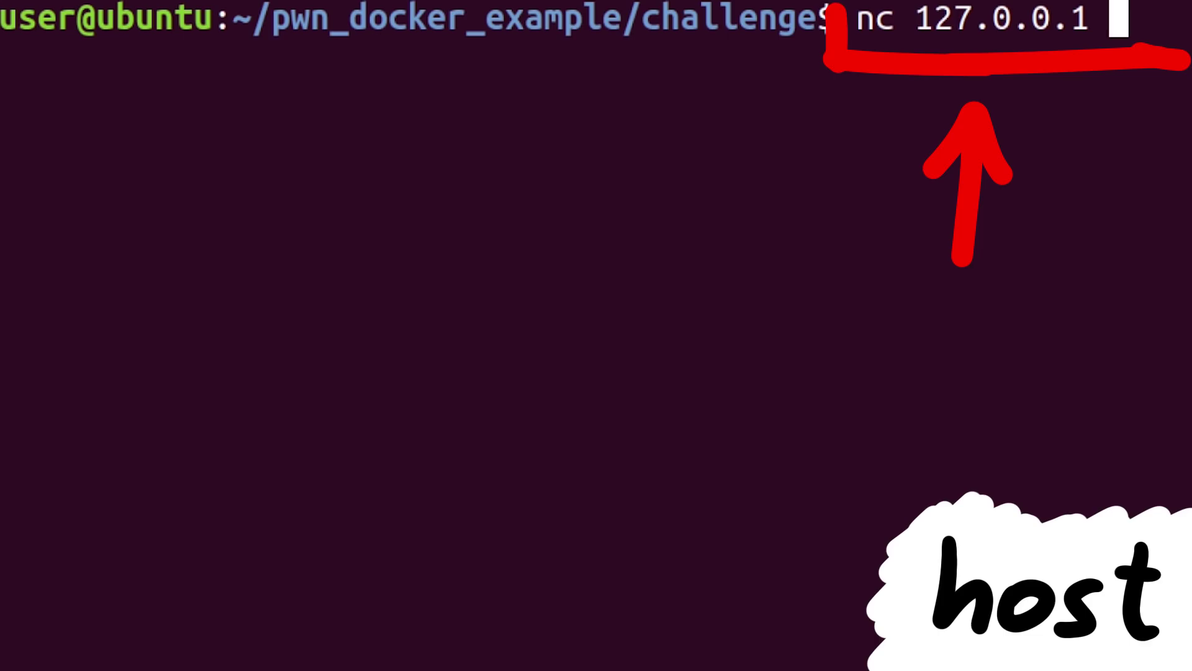
pyautogui.write('1024')
pyautogui.press('Return')
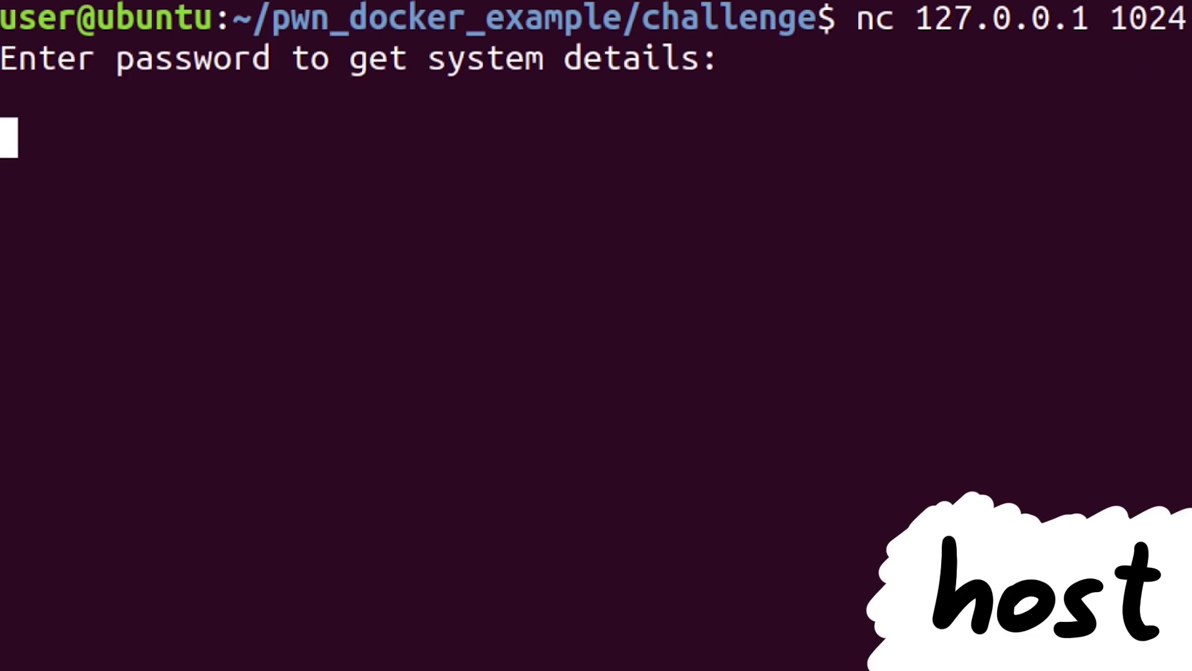
pyautogui.write('TEST')
pyautogui.press('Return')
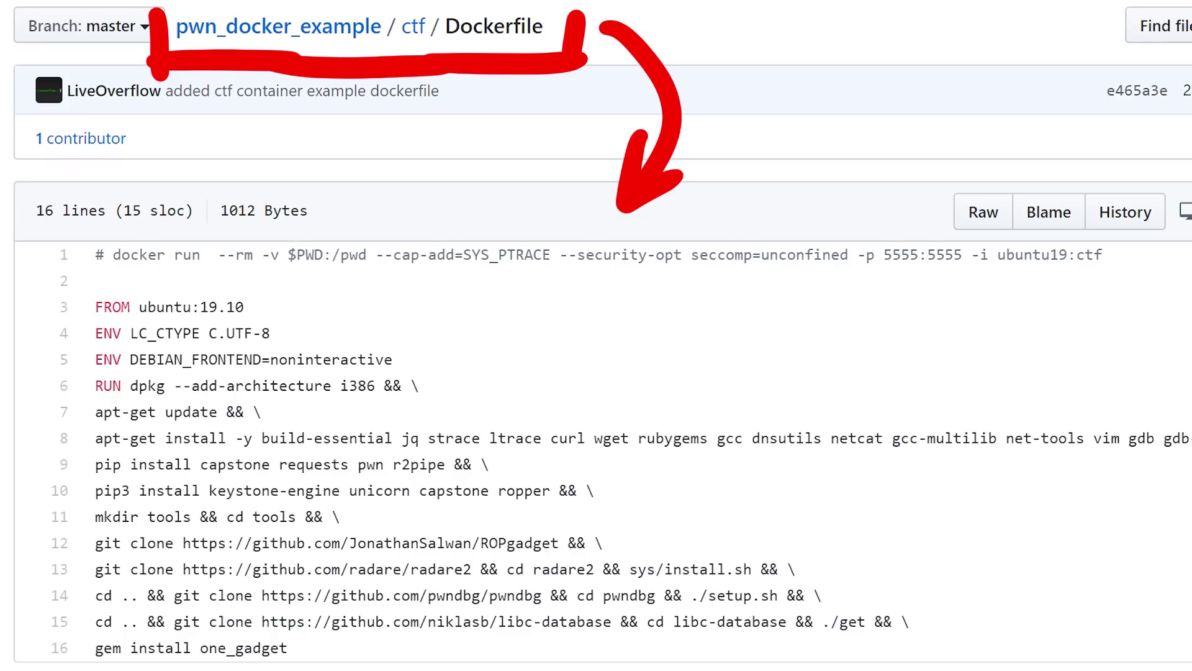
# Step: Run the docker build command for the ctf Ubuntu 19.10 tools image
pyautogui.press('Return')
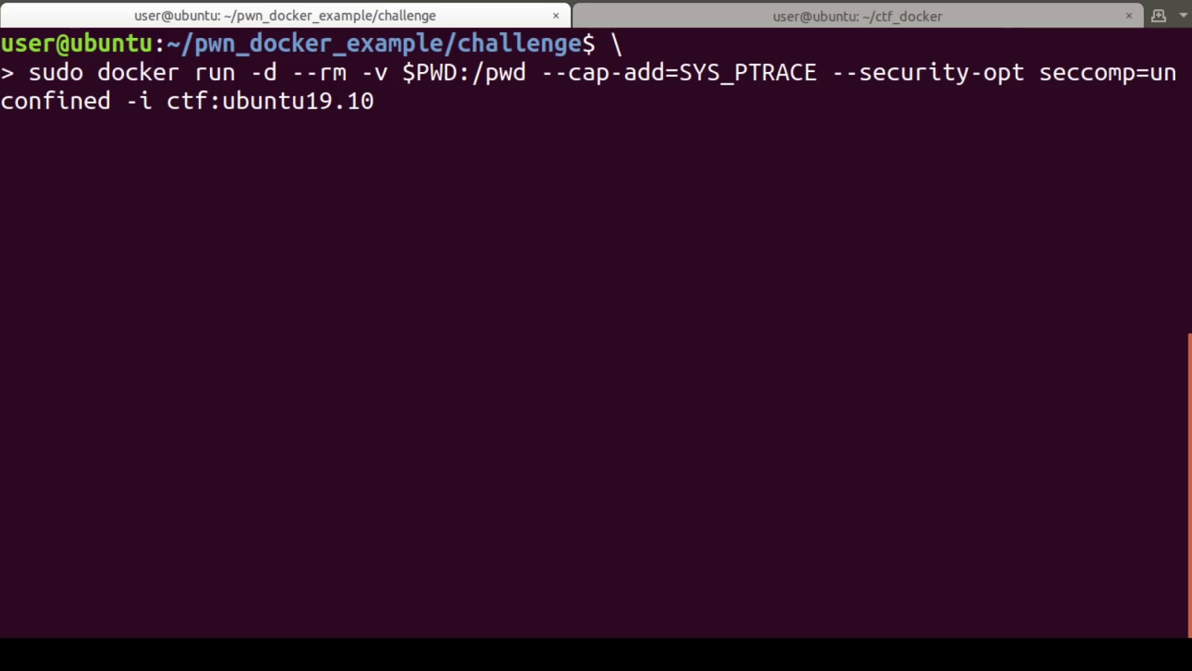
pyautogui.write('sudo docker ps')
# Step: List running containers and docker exec a bash shell into container ccb12c3a0a55
pyautogui.press('Return')
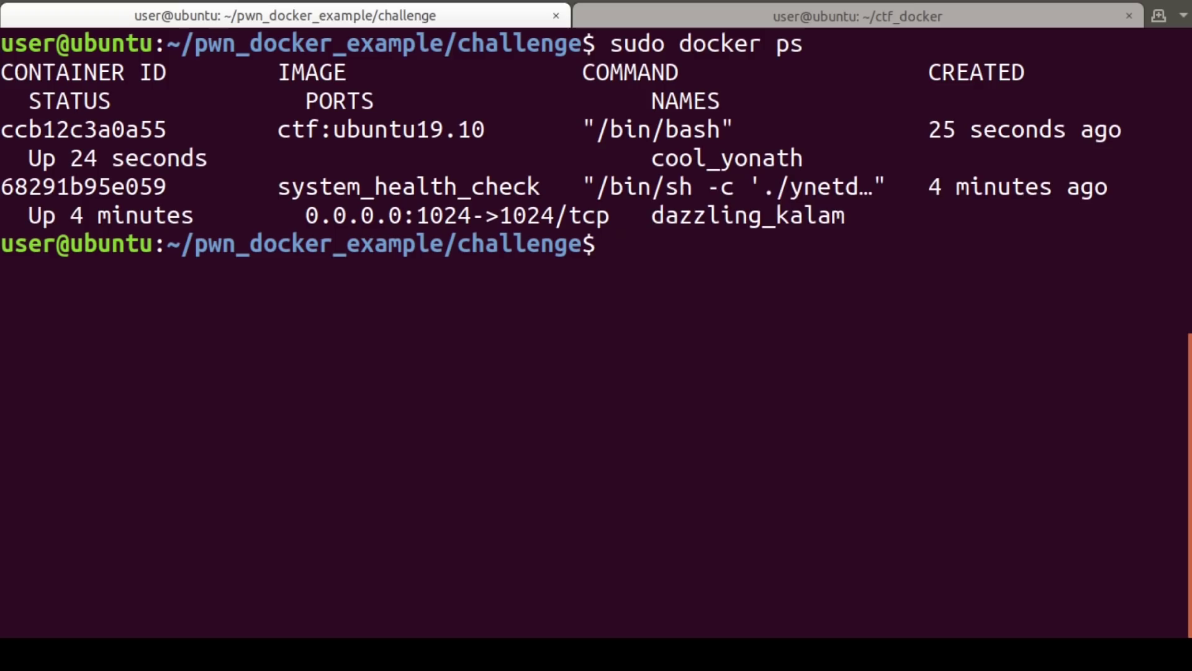
pyautogui.write('sudo docke')
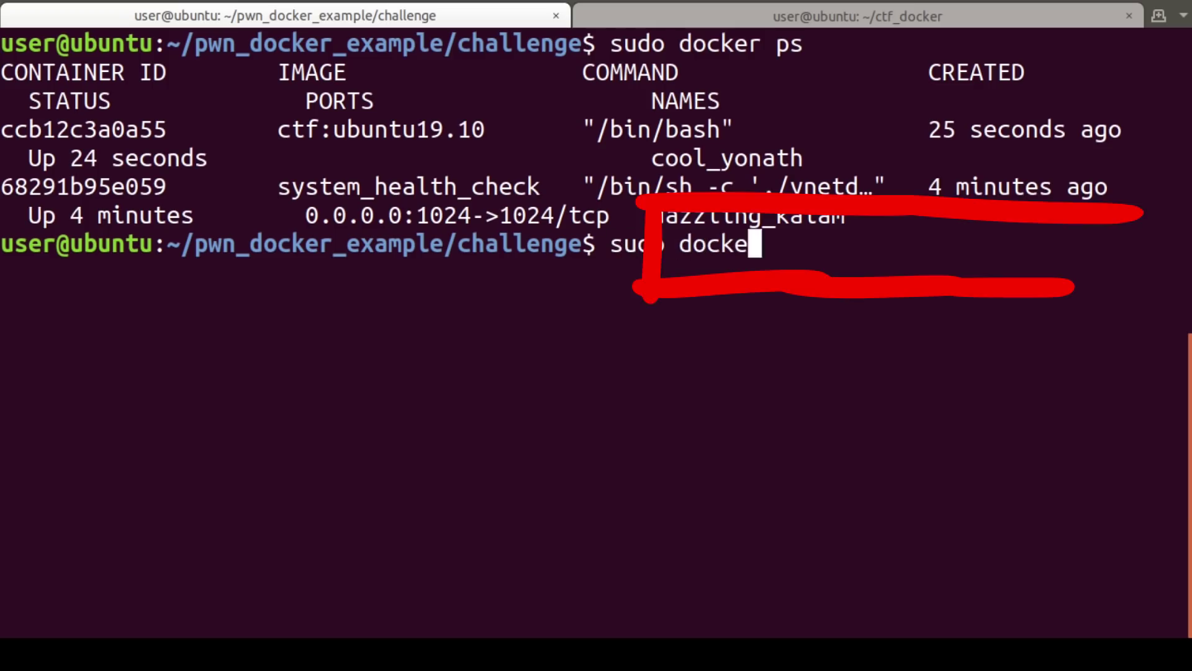
pyautogui.write('r exec -it')
pyautogui.doubleClick(126, 129)
pyautogui.hotkey('ctrl', 'shift', 'v')
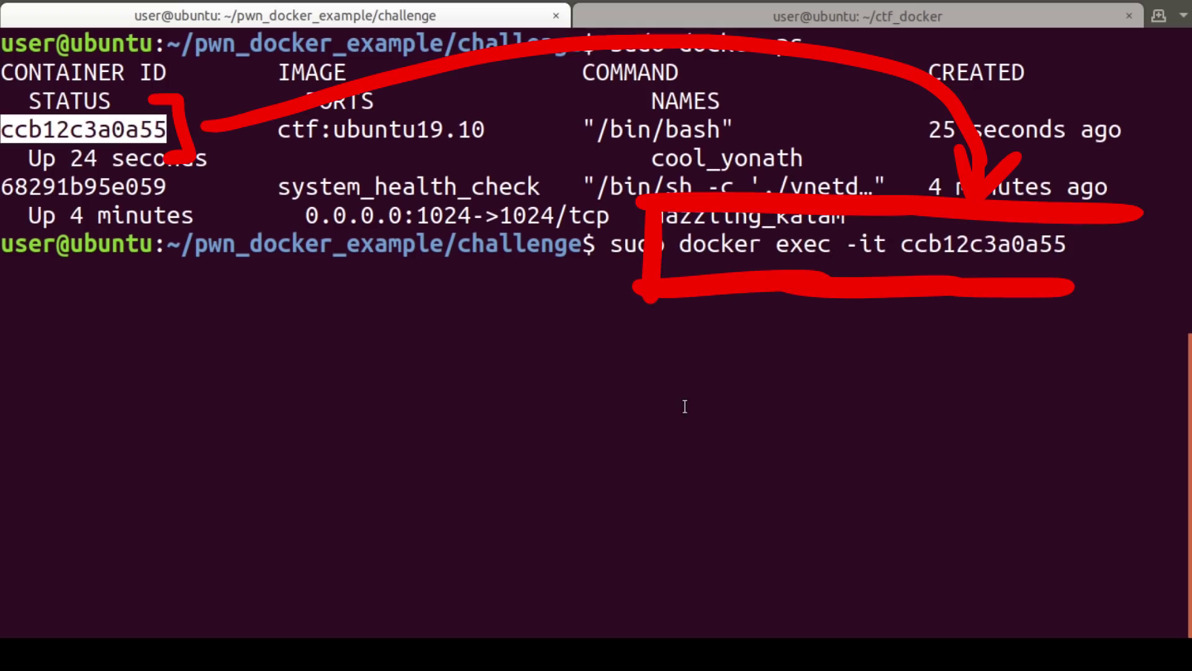
pyautogui.write('/')
pyautogui.write('bin/bash')
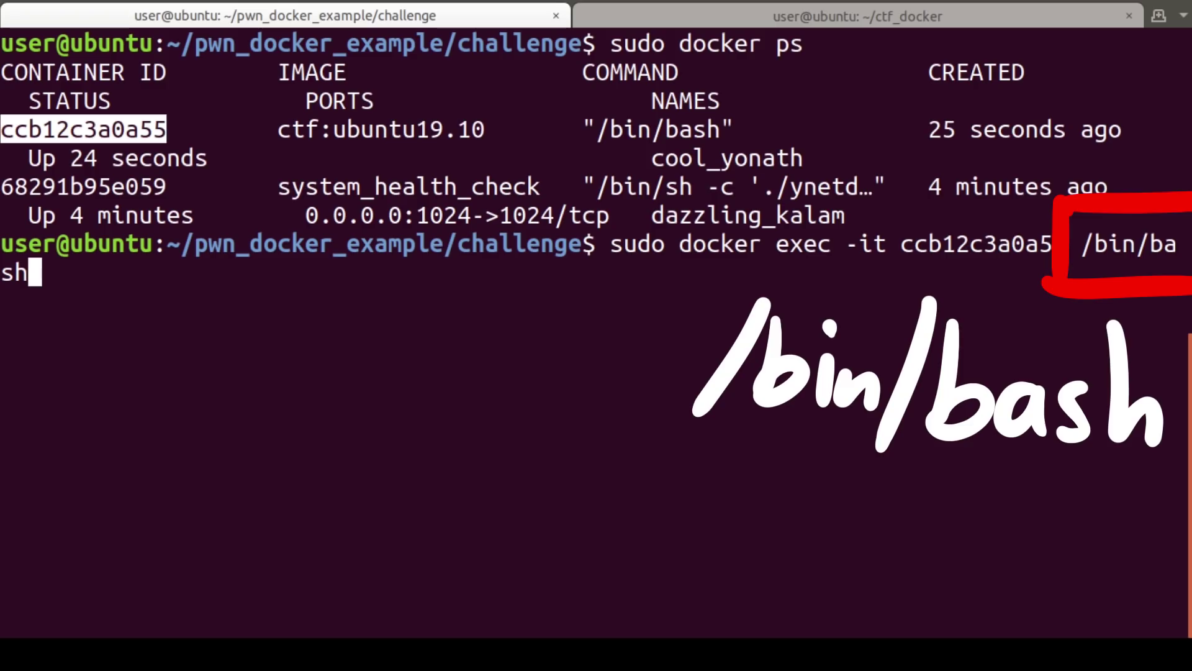
pyautogui.press('Return')
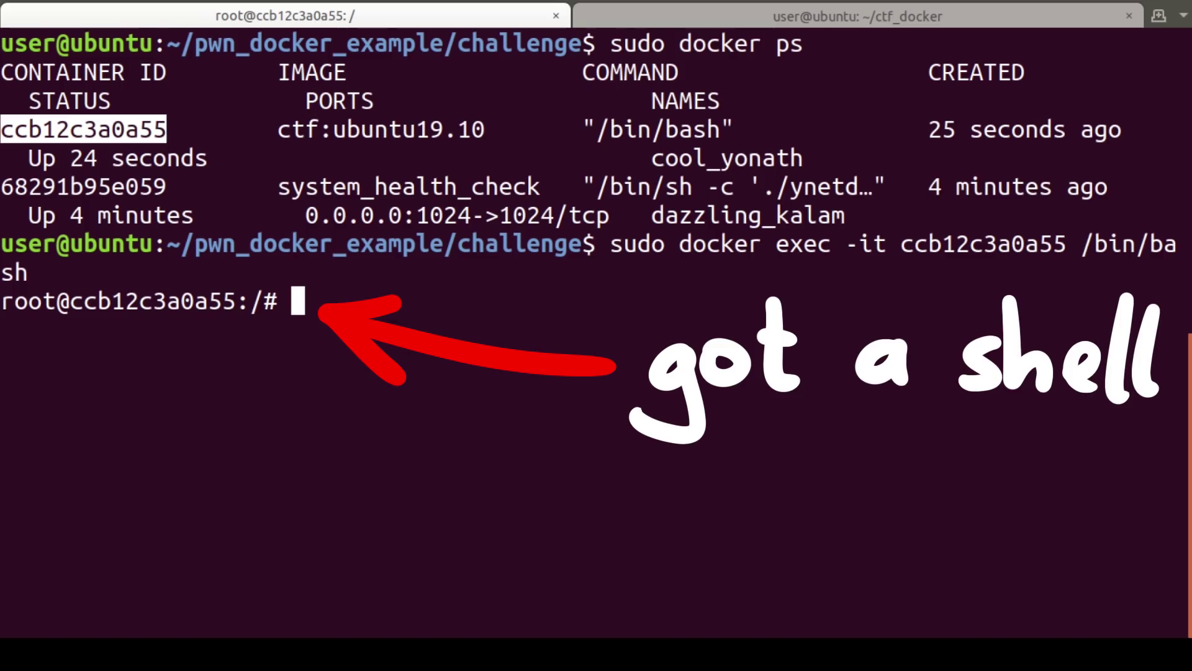
pyautogui.write('cd ')
pyautogui.write('/pwd')
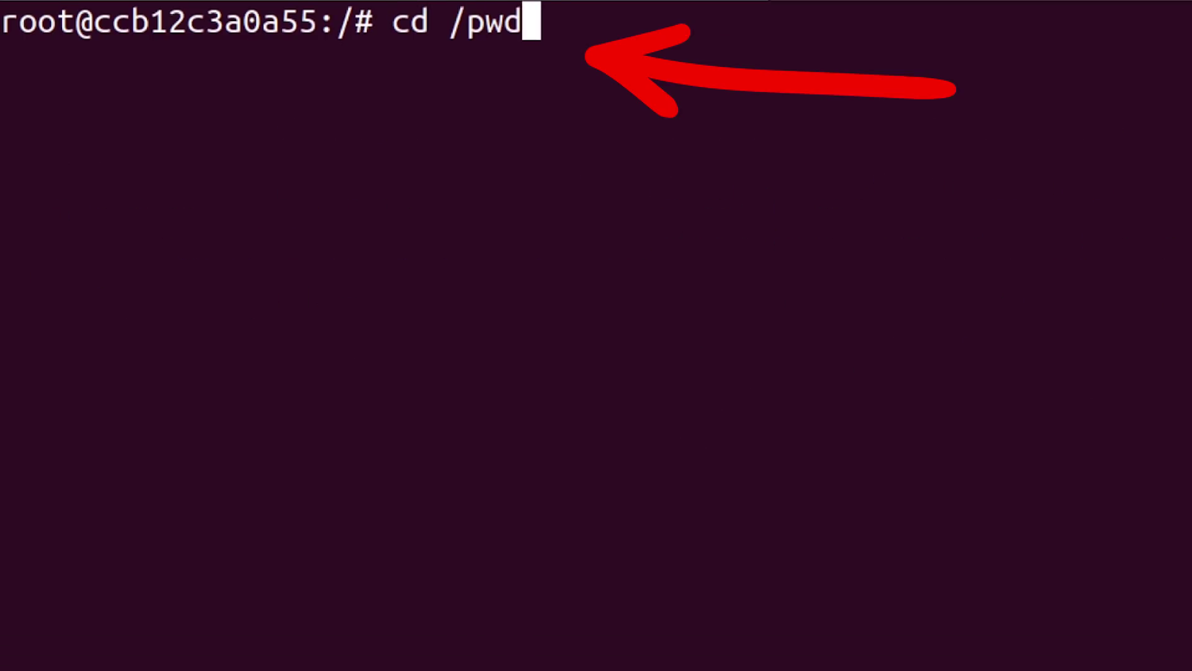
# Step: Change into /pwd inside the container and list its files with ls -lah
pyautogui.press('Return')
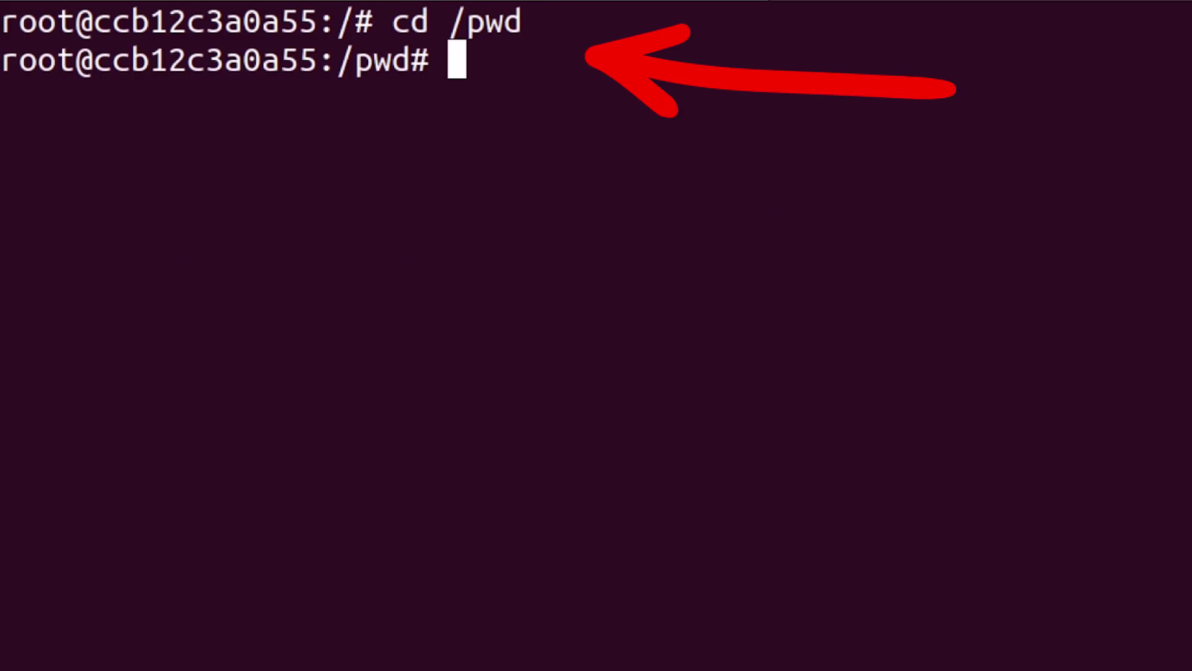
pyautogui.write('ls -lah')
pyautogui.press('Return')
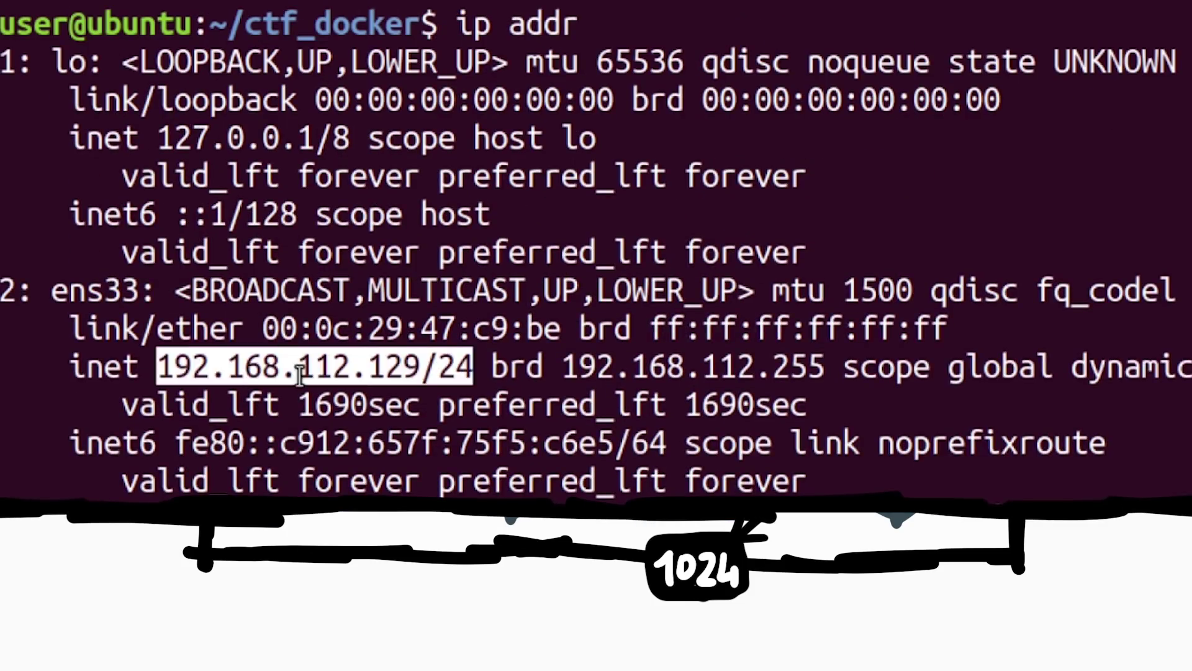
# Step: Select the host IP 192.168.112.129 from the ip addr output for copying
pyautogui.moveTo(417, 371); pyautogui.dragTo(156, 369)
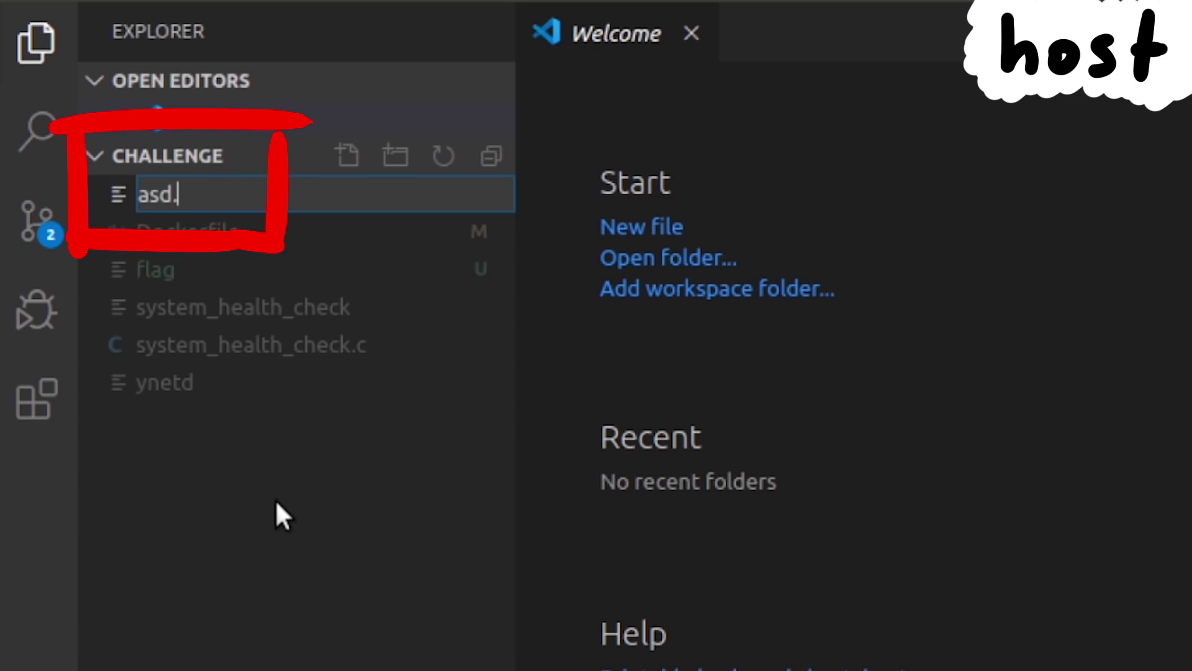
pyautogui.write('py')
# Step: Write asd.py: pwntools remote to 192.168.112.129:1024, print p.recvline(), and save
pyautogui.press('Return')
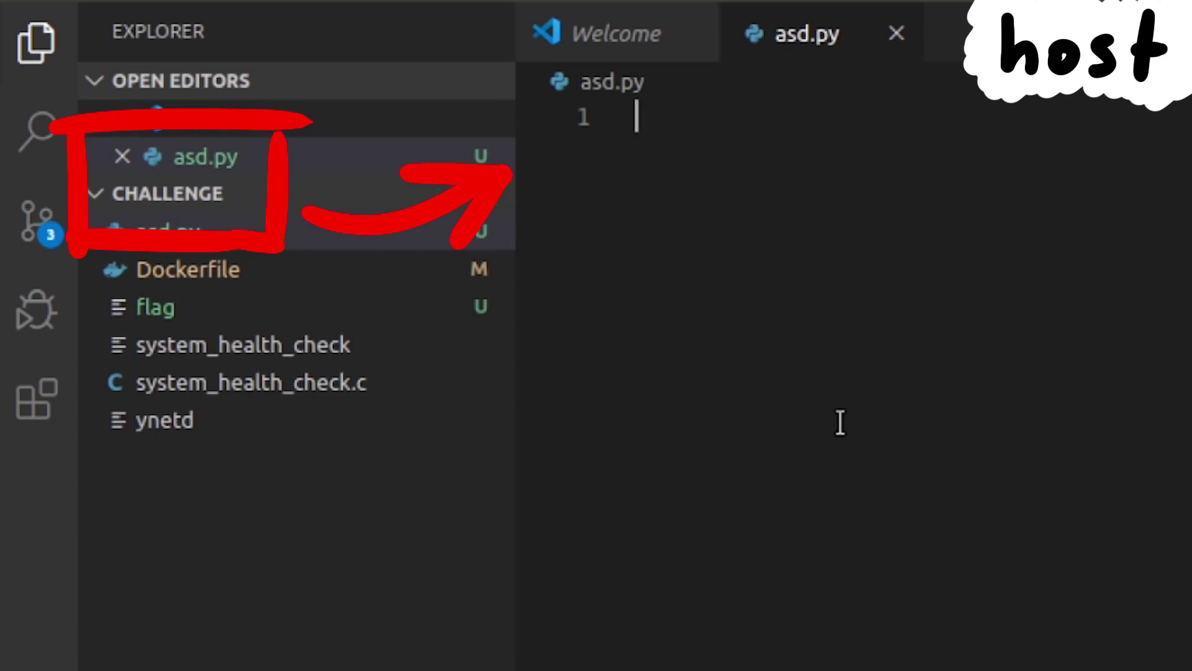
pyautogui.write('from pwn import *')
pyautogui.press('Return')
pyautogui.press('Return')
pyautogui.write('p = remote')
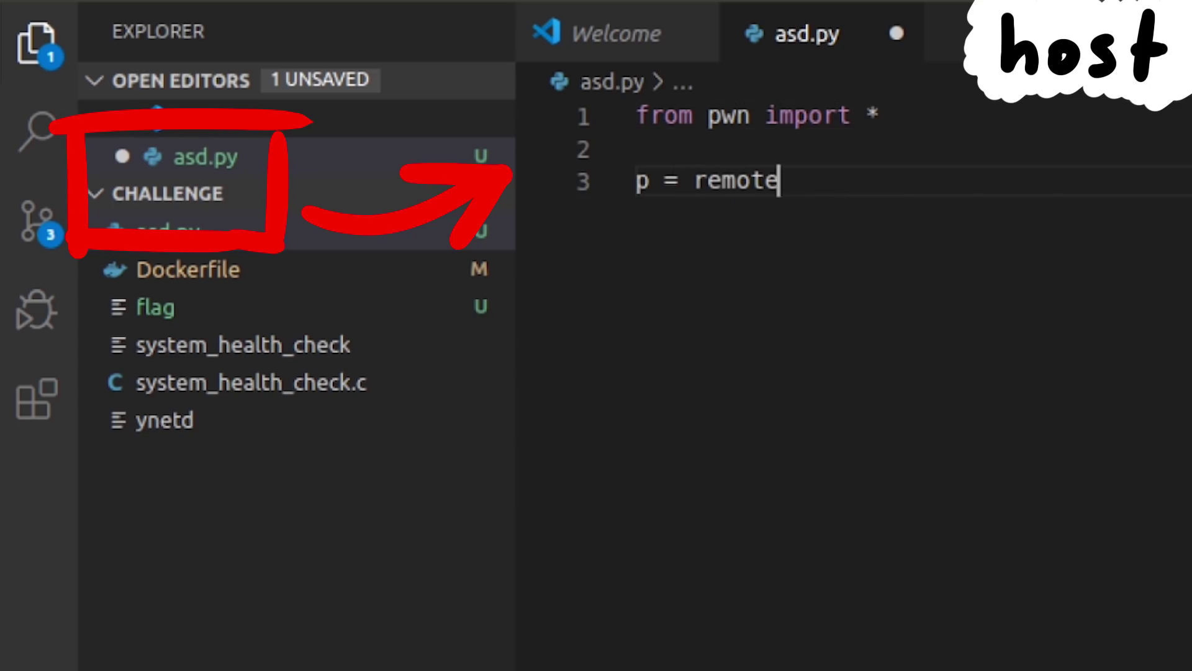
pyautogui.write('("192.168.112.129", 1024)')
pyautogui.press('Return')
pyautogui.write('p.')
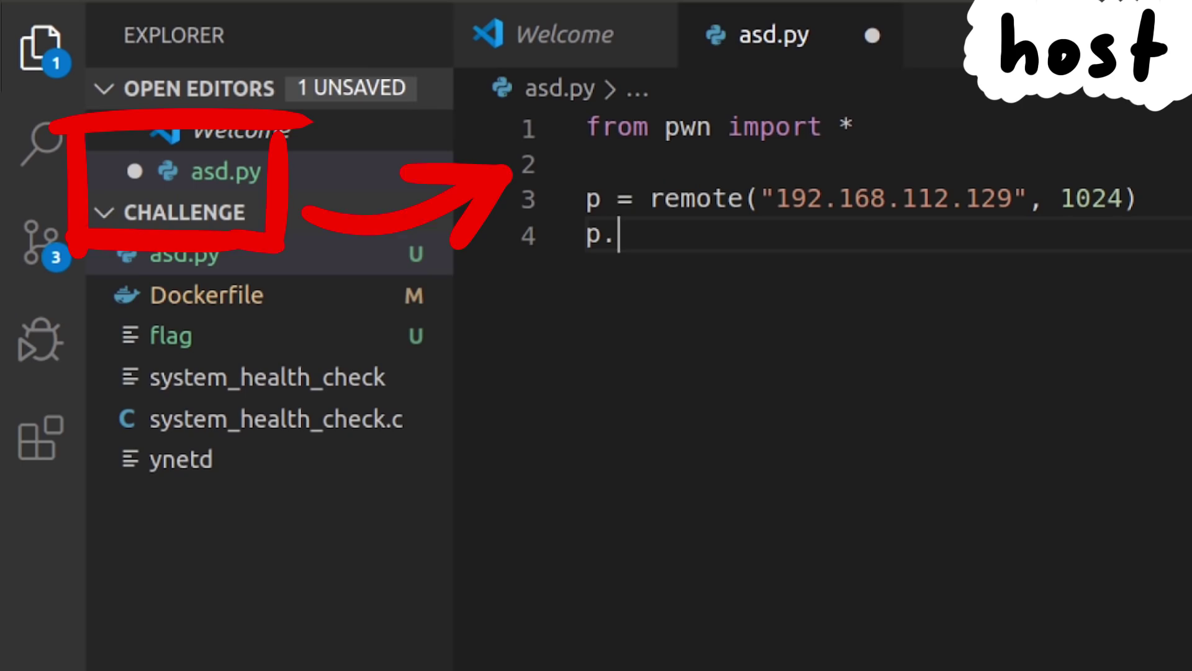
pyautogui.write('recvline()')
pyautogui.press('Home')
pyautogui.write('p')
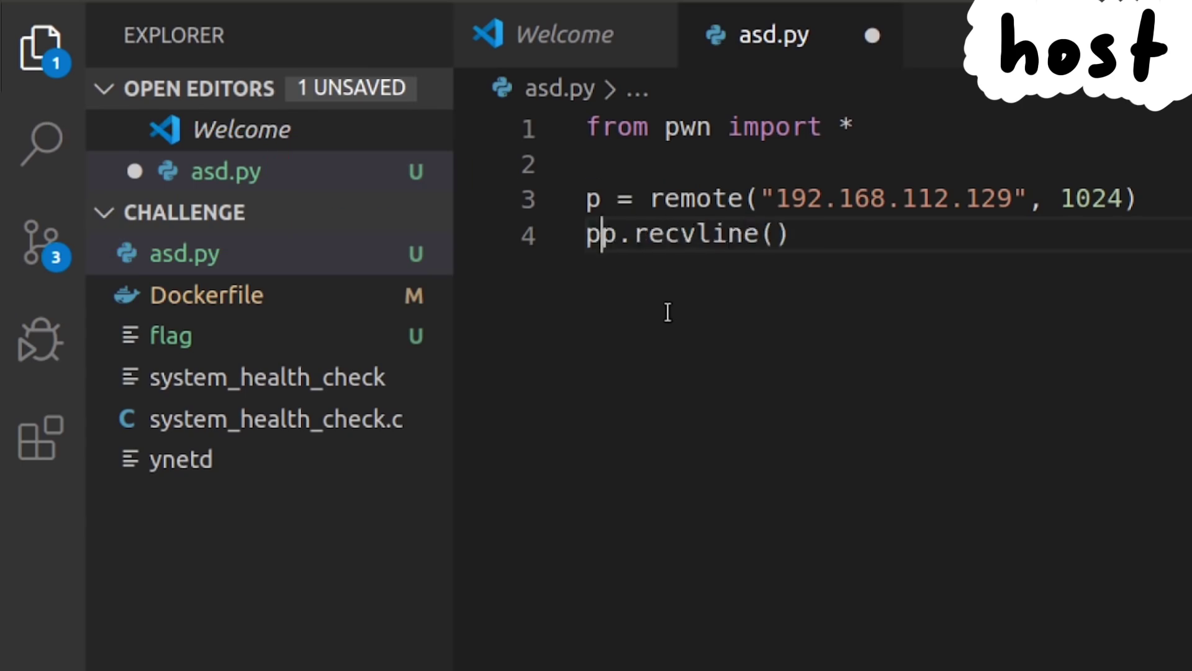
pyautogui.write('rint')
pyautogui.hotkey('ctrl', 's')
pyautogui.write('thon')
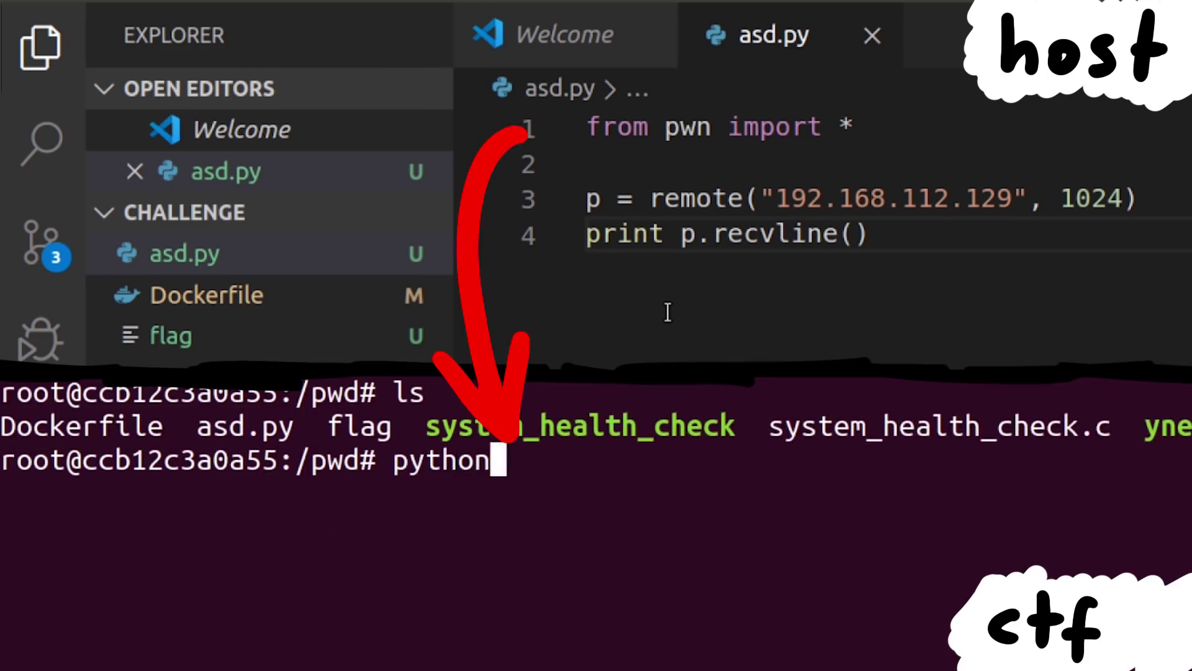
pyautogui.write(' asd.py')
# Step: Run asd.py in the container so it connects to port 1024 and shows the password prompt
pyautogui.press('Return')
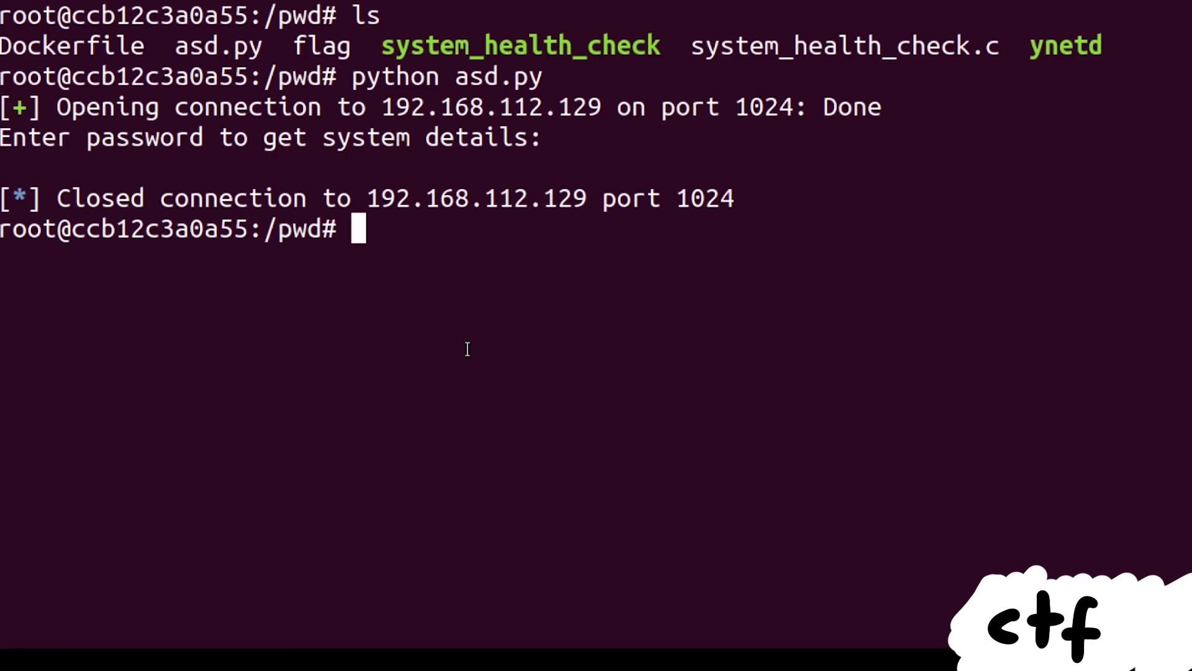
pyautogui.write('gdb syst')
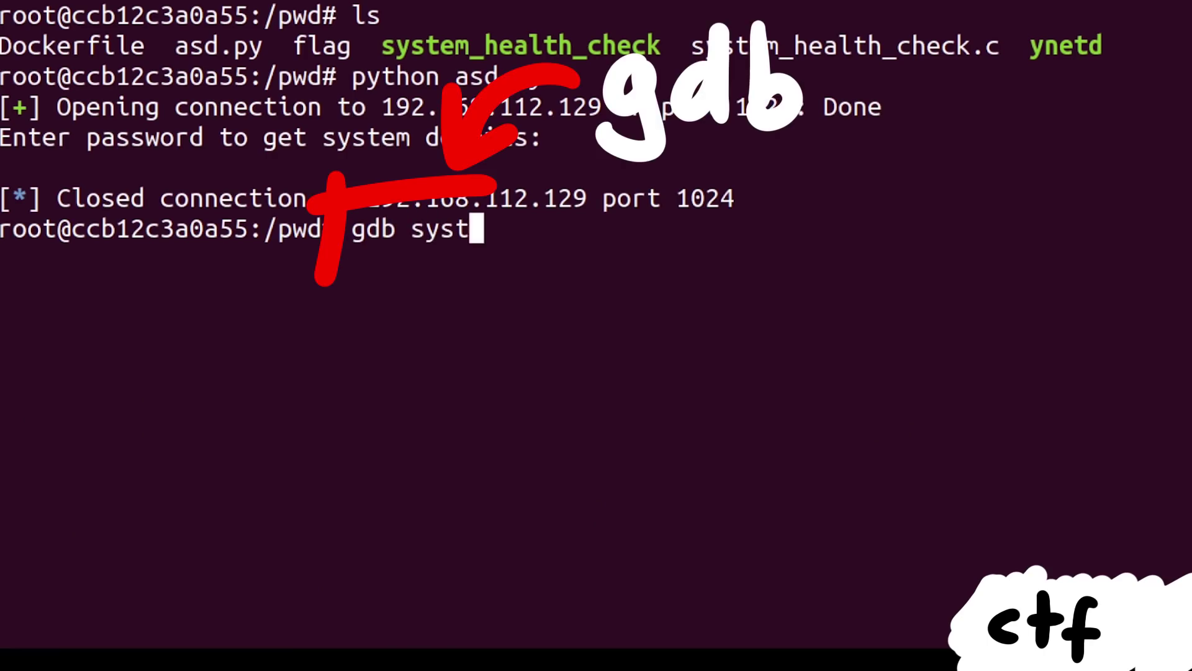
# Step: Debug system_health_check in gdb, breaking at main and stepping to the strcmp password comparison
pyautogui.press('Tab')
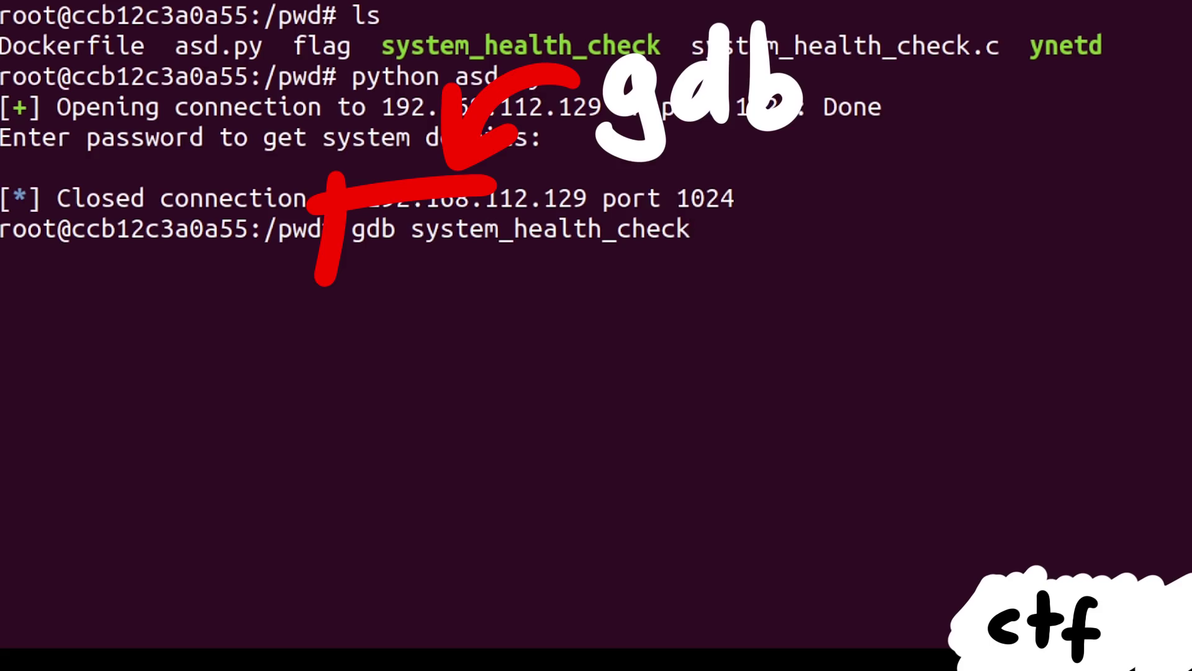
pyautogui.press('Return')
pyautogui.write('break *main')
pyautogui.press('Return')
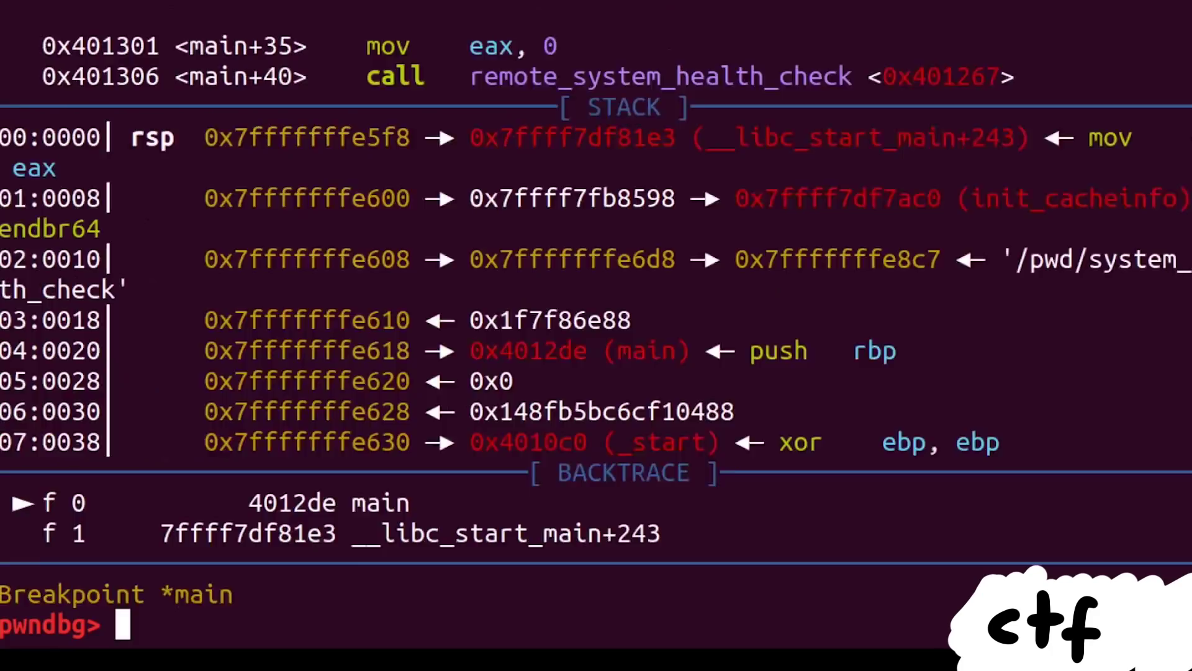
pyautogui.press('Return')
pyautogui.write('AAAAAAAAAA')
pyautogui.press('Return')
pyautogui.press('Return')
pyautogui.press('Return')
pyautogui.press('Return')
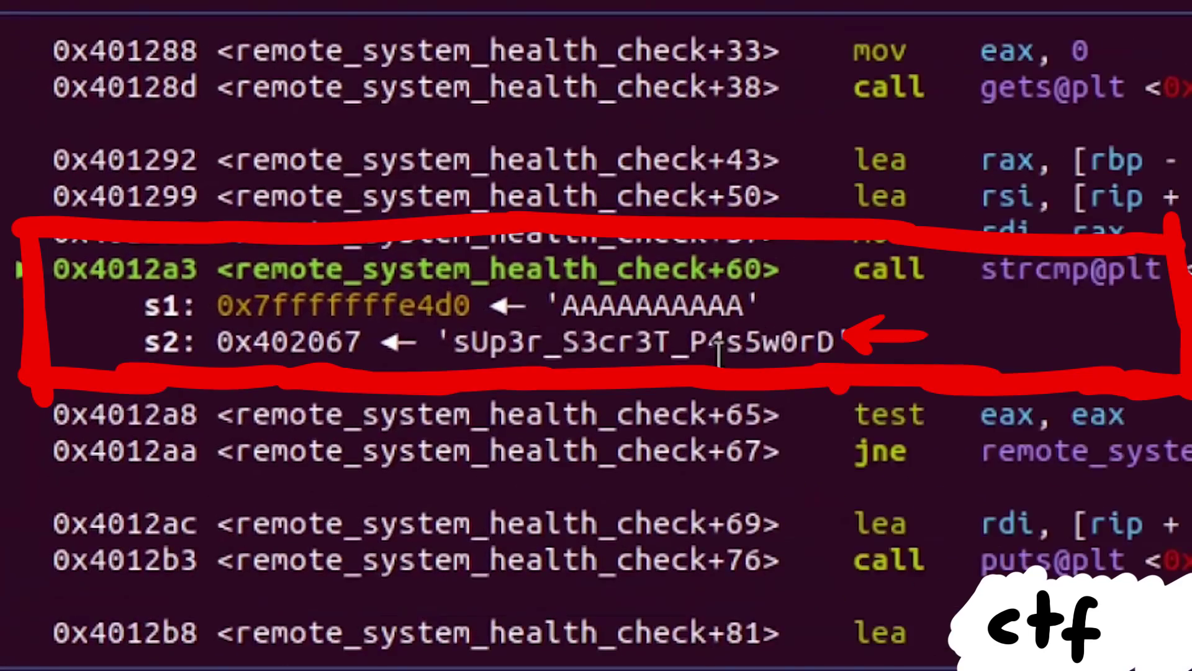
pyautogui.doubleClick(348, 275)
pyautogui.rightClick(346, 282)
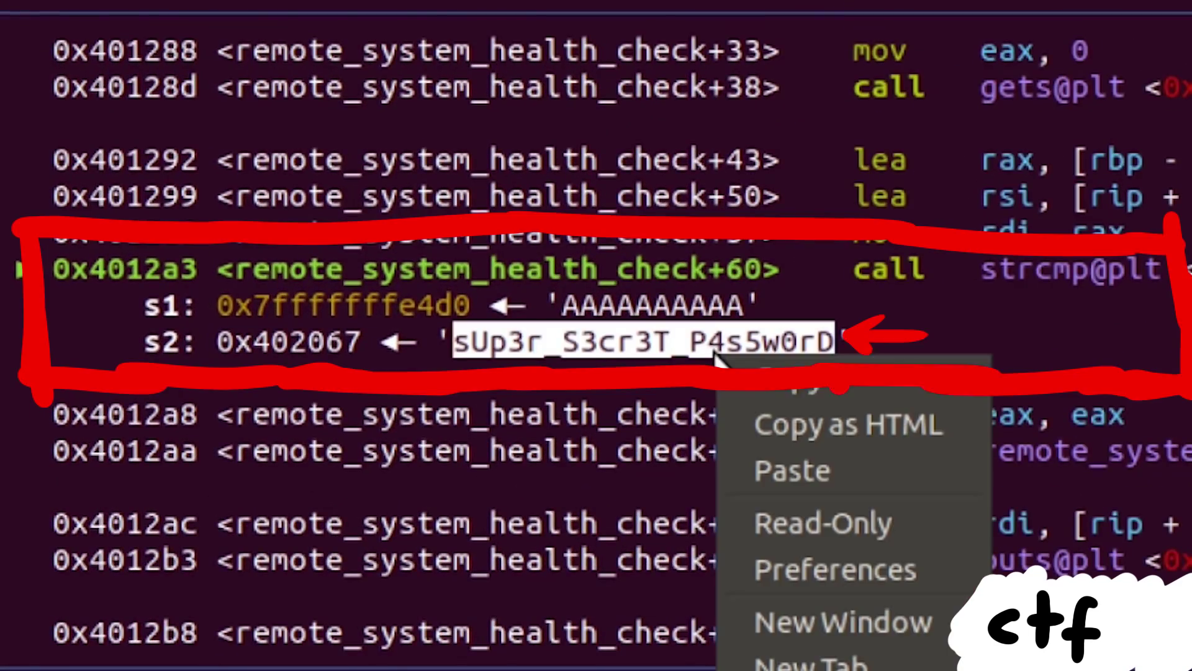
pyautogui.click(782, 387)
pyautogui.click(1096, 346)
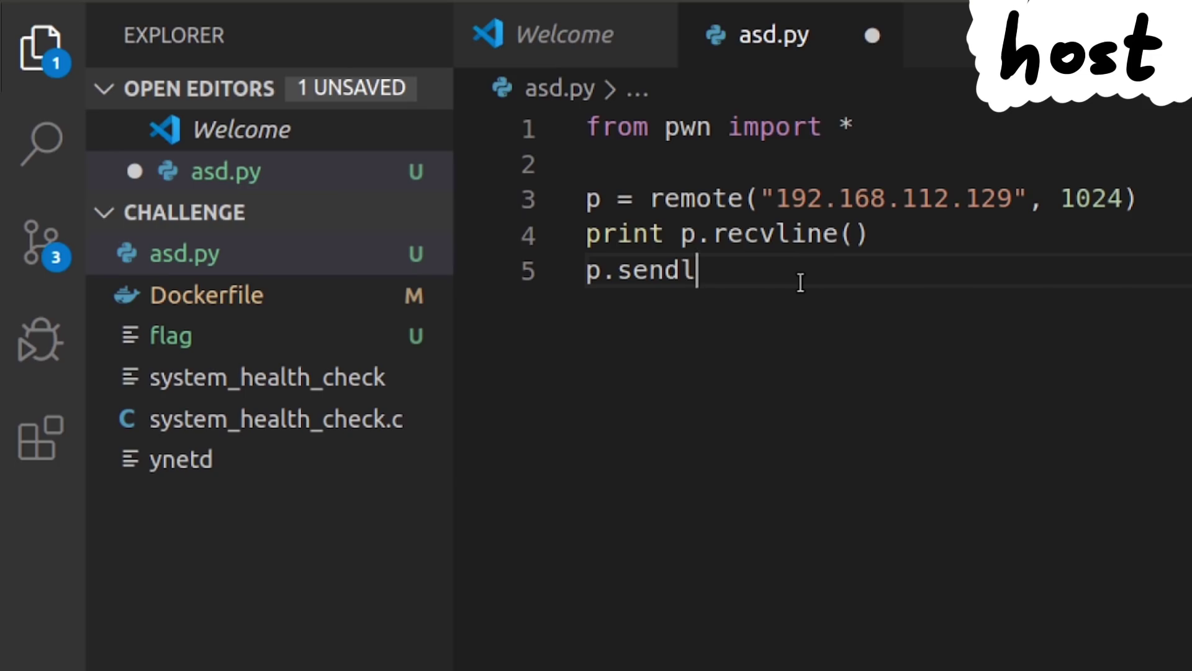
pyautogui.write('ine("')
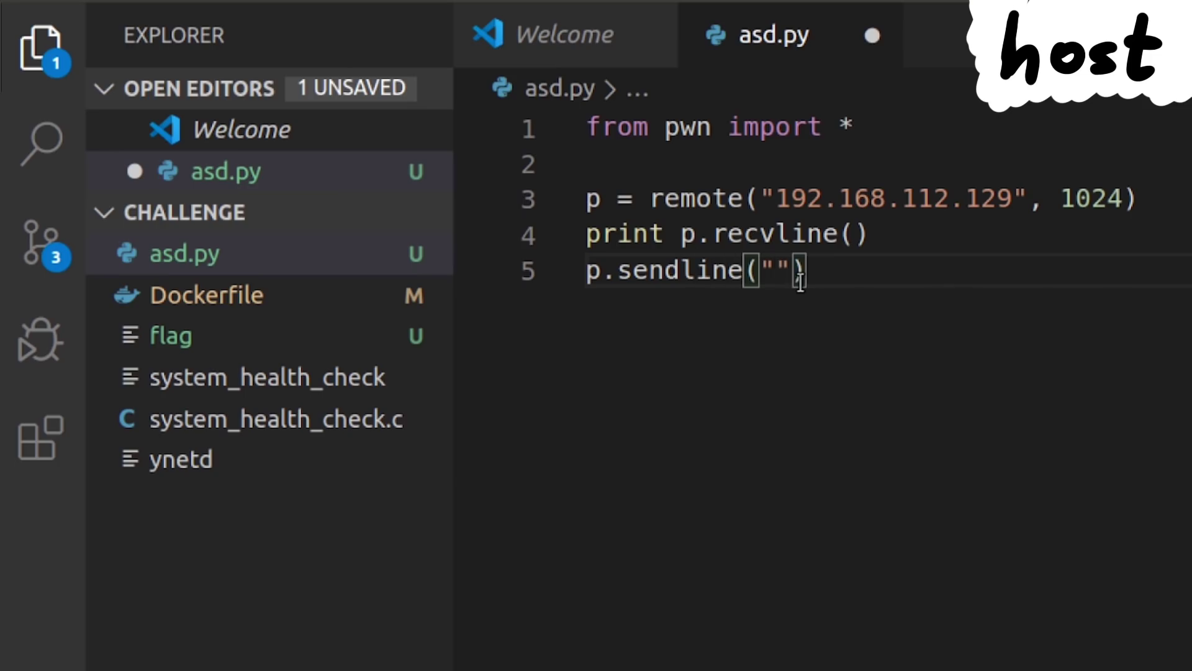
pyautogui.hotkey('ctrl', 'v')
pyautogui.press('End')
pyautogui.press('Return')
pyautogui.write('print p')
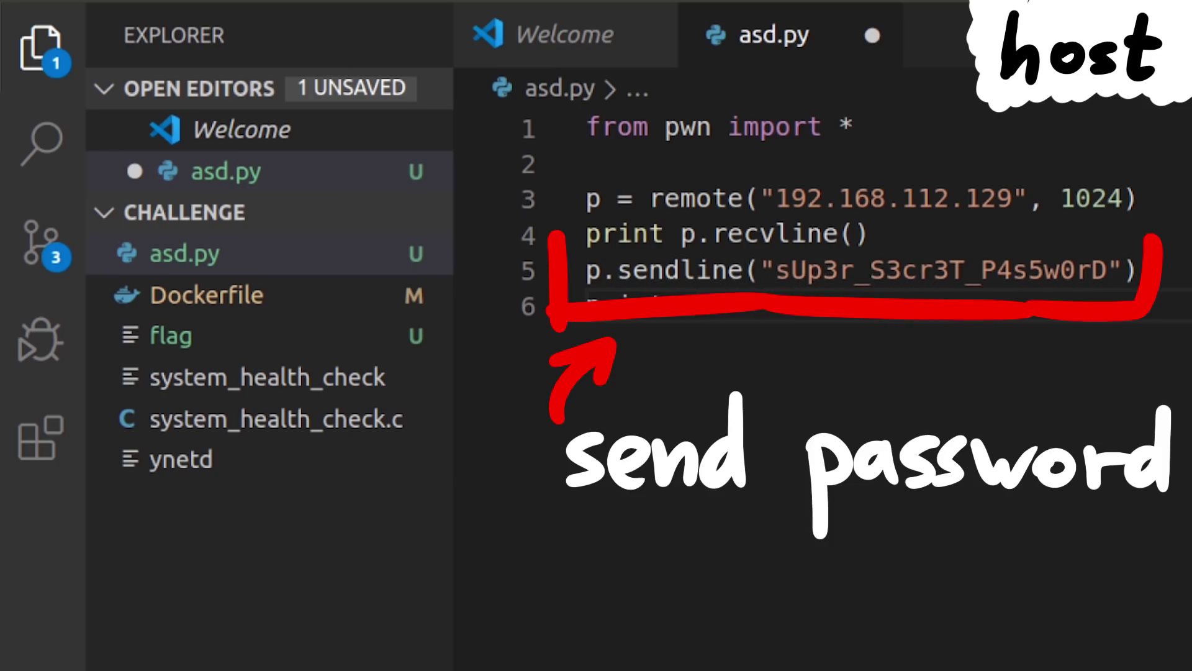
pyautogui.write('.clean(')
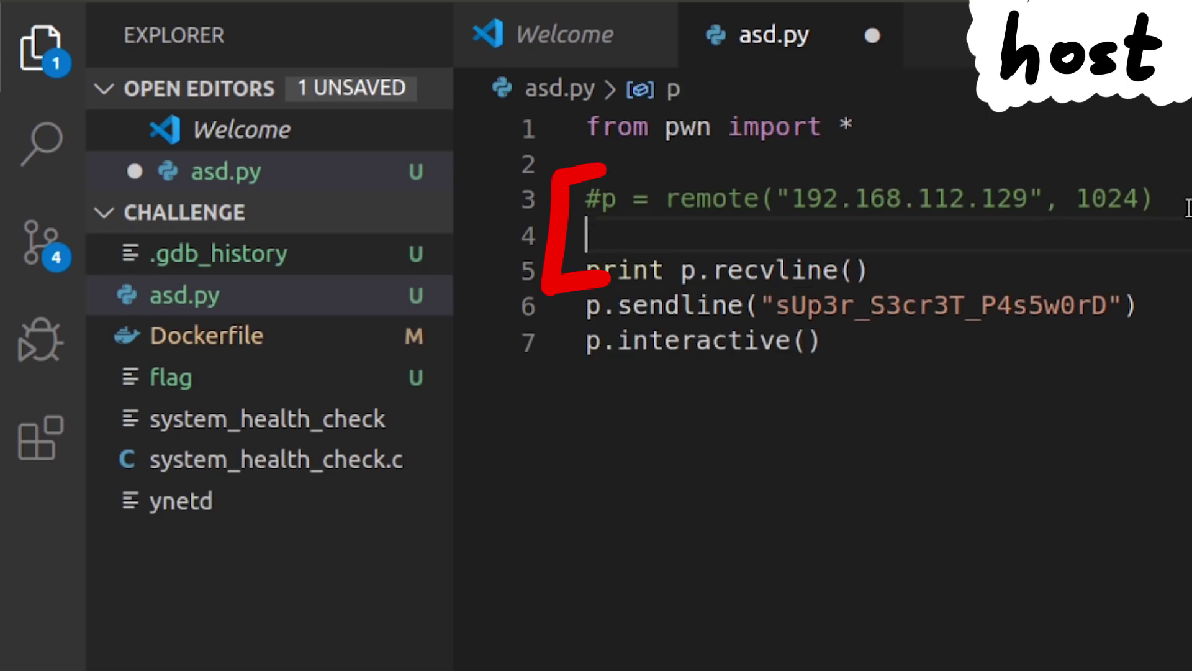
pyautogui.write('p = process("./system_he')
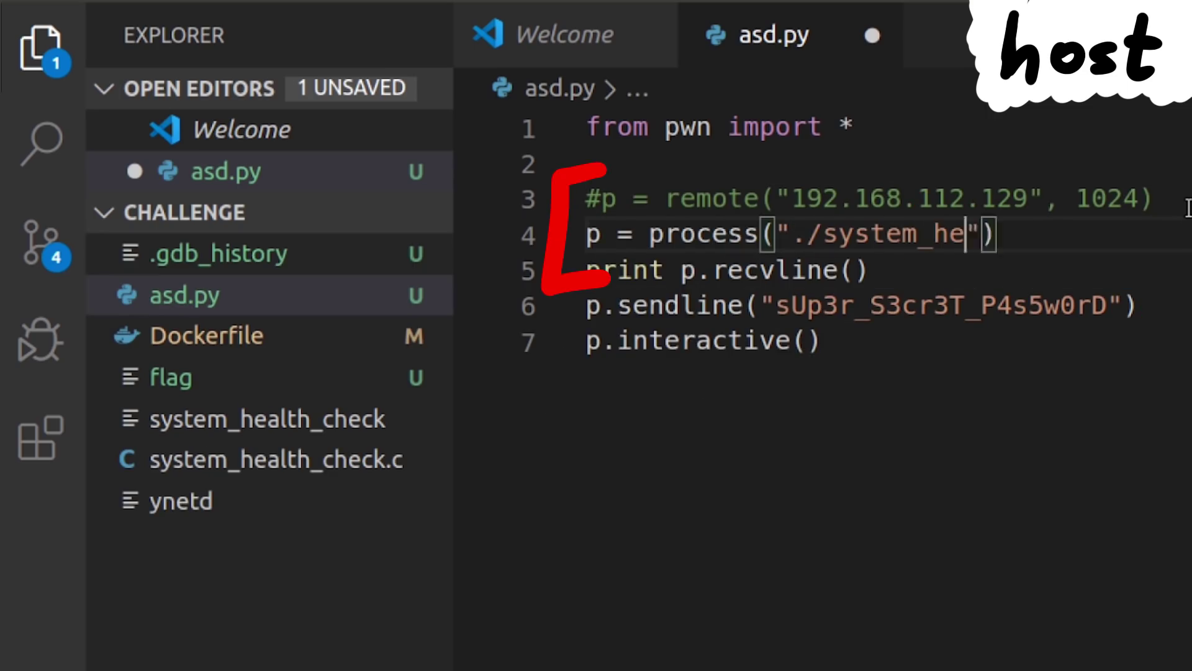
pyautogui.write('alth_check')
pyautogui.hotkey('ctrl', 's')
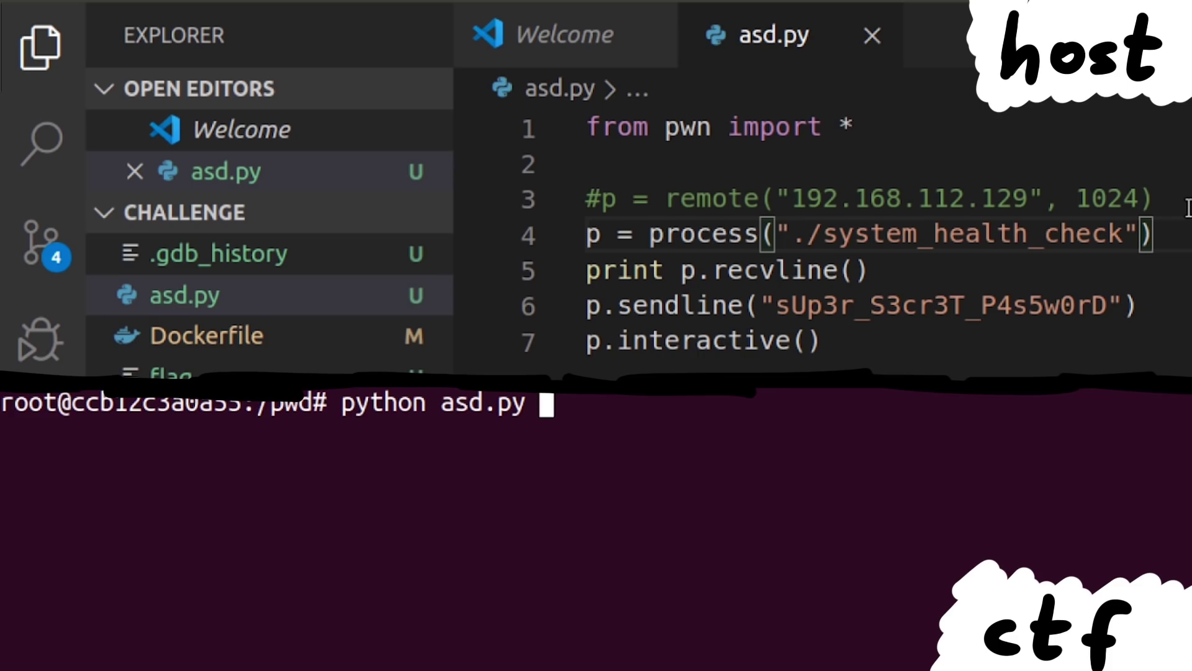
# Step: Run the updated asd.py so local system_health_check prints Access Granted with system details
pyautogui.press('Return')
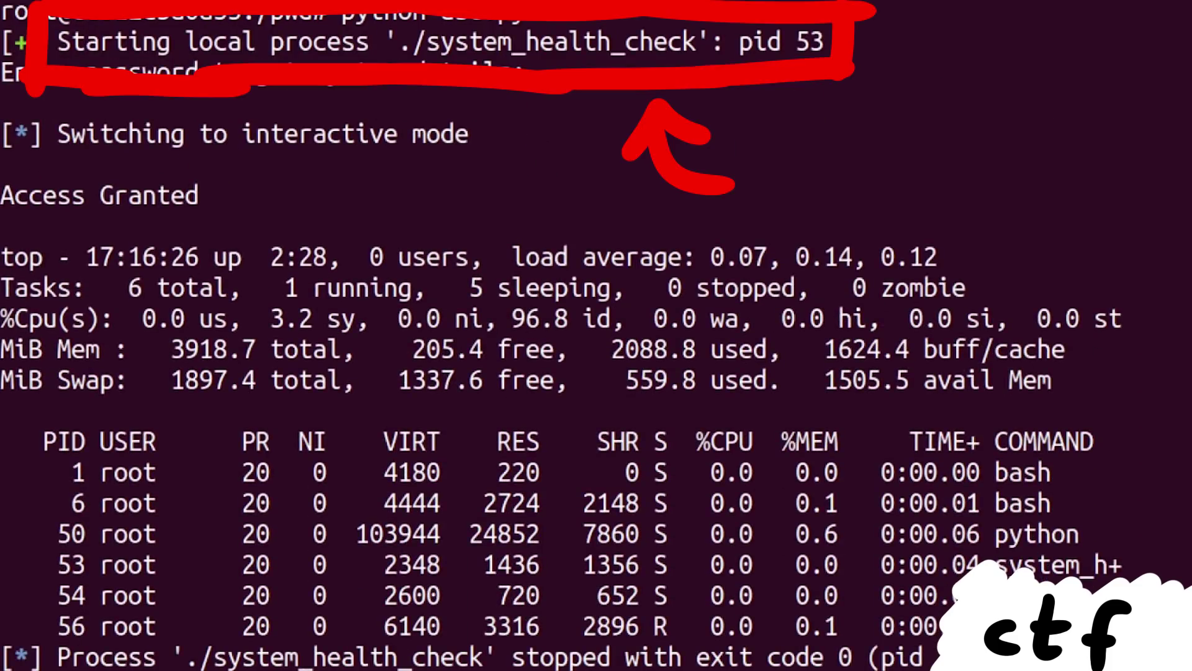